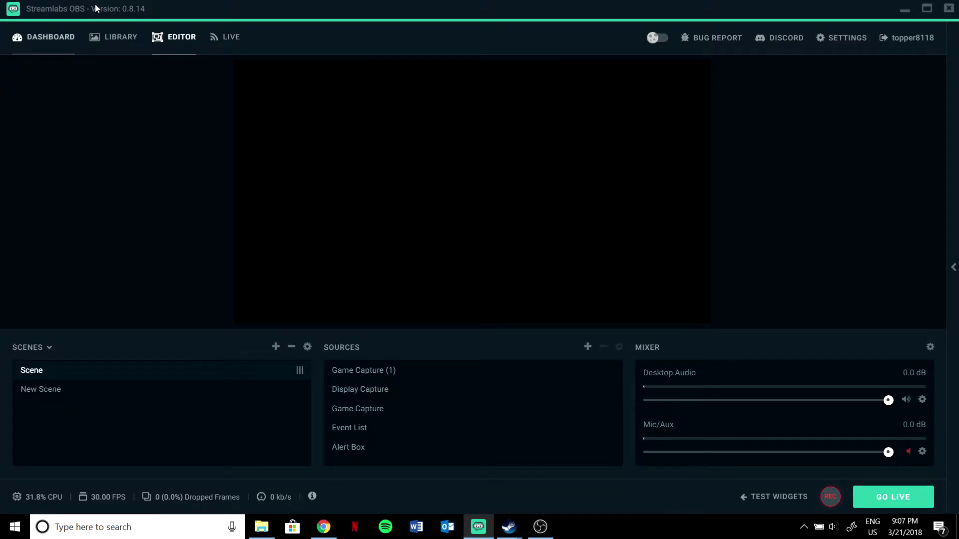
Open the Streamlabs OBS Settings window from the top bar, landing on its General page.
{"action": "left_click", "coordinate": [849, 42]}
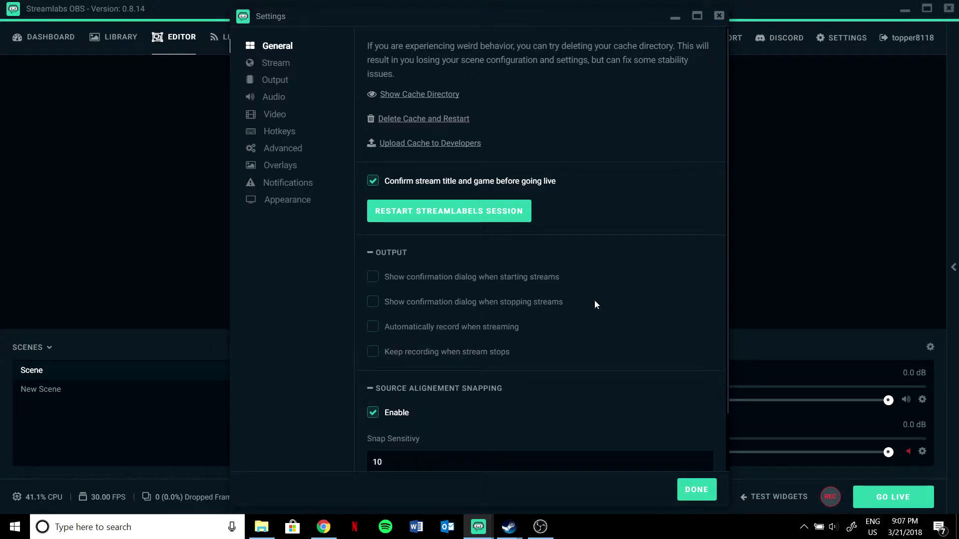
On the Output page, keep Advanced output mode and the Software (x264) streaming encoder.
{"action": "left_click", "coordinate": [276, 64]}
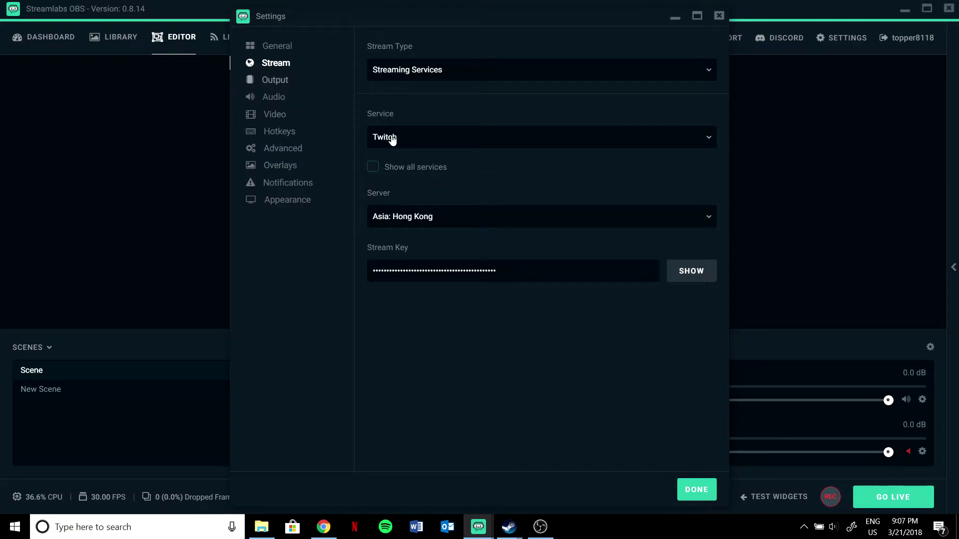
{"action": "left_click", "coordinate": [276, 81]}
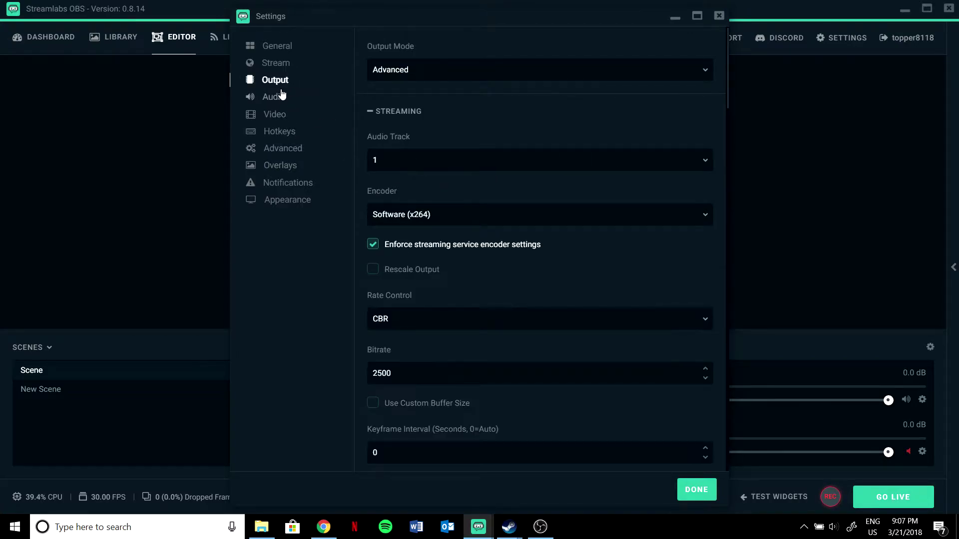
{"action": "left_click", "coordinate": [426, 73]}
{"action": "left_click", "coordinate": [407, 118]}
{"action": "left_click", "coordinate": [407, 220]}
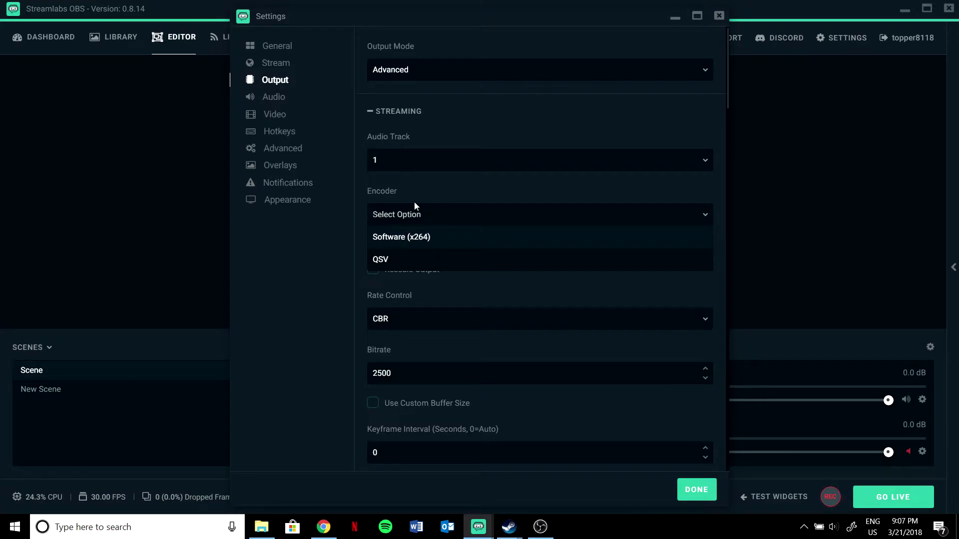
{"action": "key", "text": "Return"}
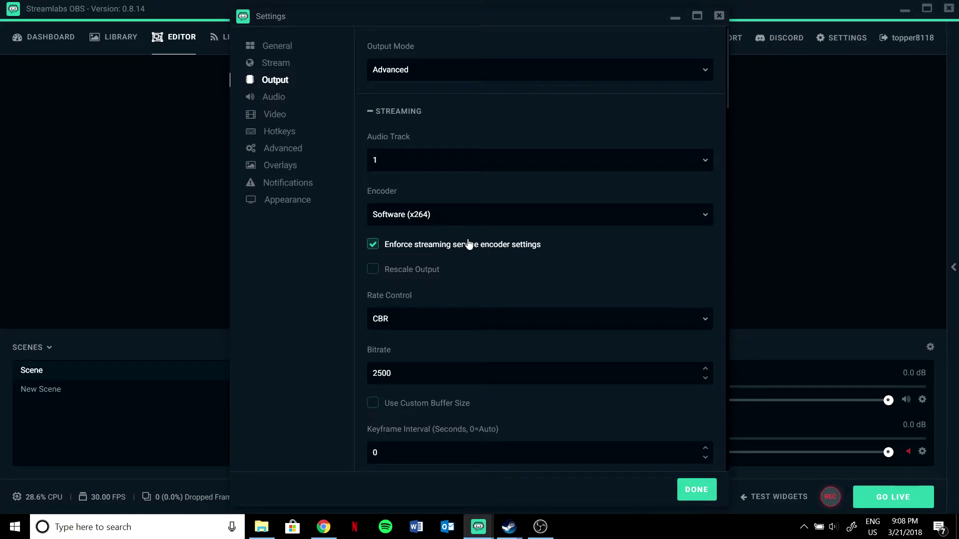
{"action": "left_click", "coordinate": [464, 223]}
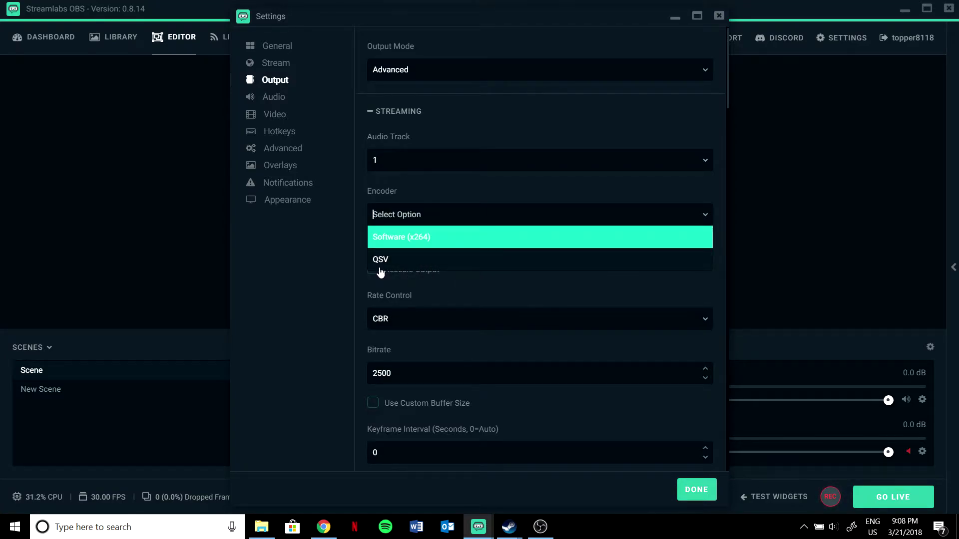
{"action": "key", "text": "Return"}
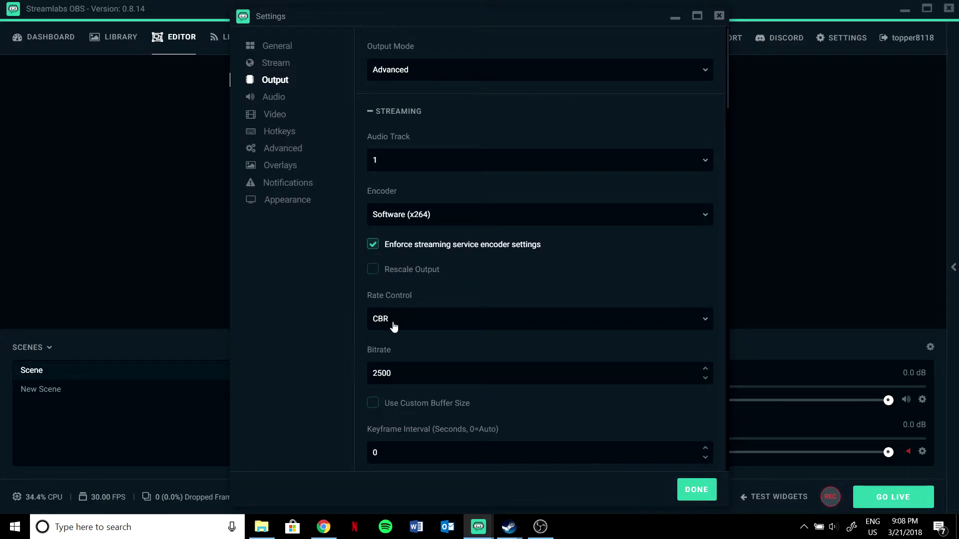
{"action": "scroll", "coordinate": [396, 356], "scroll_direction": "down", "scroll_amount": 2}
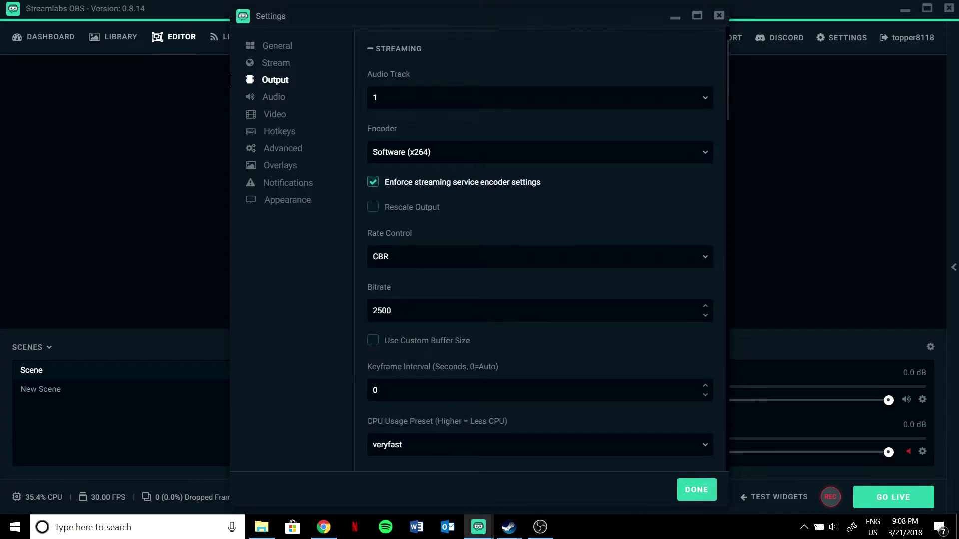
{"action": "scroll", "coordinate": [404, 331], "scroll_direction": "down", "scroll_amount": 2}
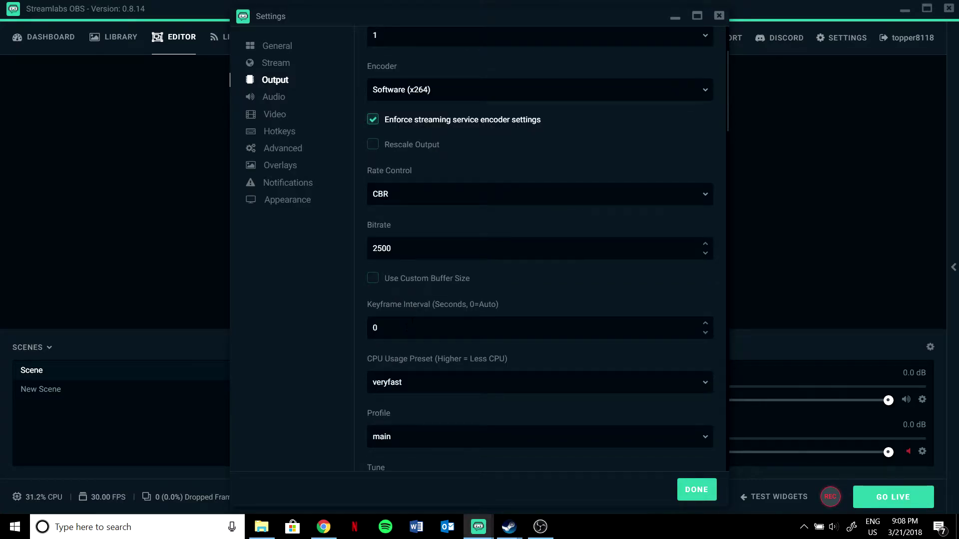
{"action": "scroll", "coordinate": [410, 326], "scroll_direction": "down", "scroll_amount": 2}
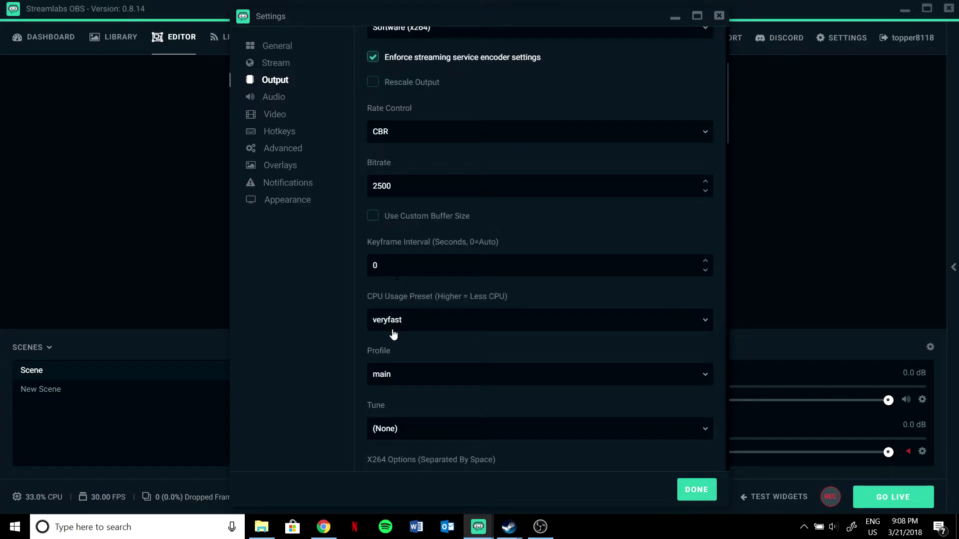
{"action": "scroll", "coordinate": [401, 410], "scroll_direction": "down", "scroll_amount": 4}
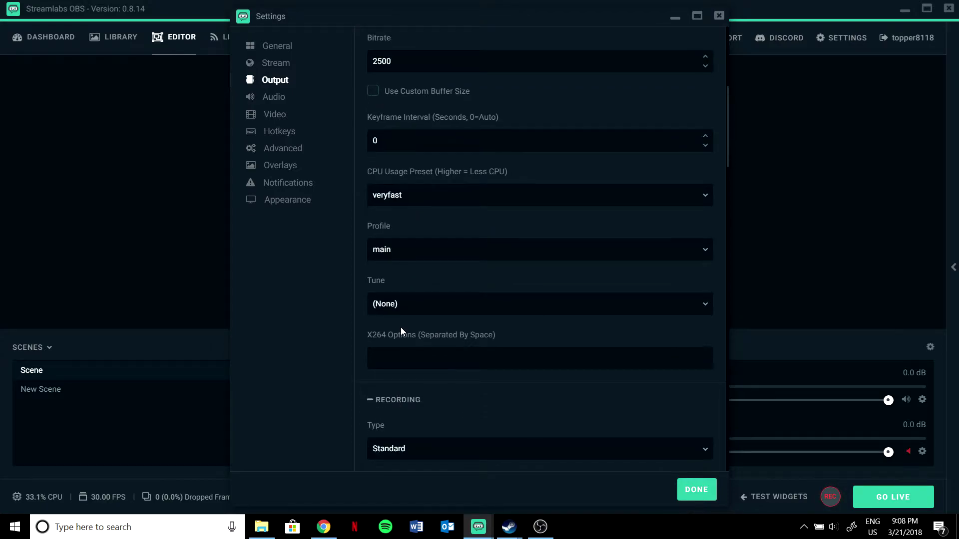
{"action": "scroll", "coordinate": [401, 328], "scroll_direction": "down", "scroll_amount": 4}
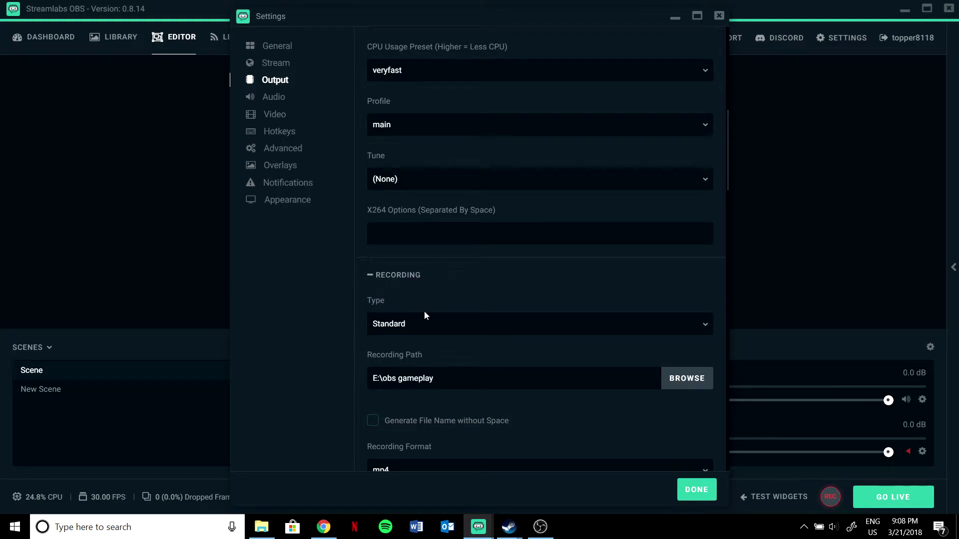
{"action": "left_click", "coordinate": [407, 323]}
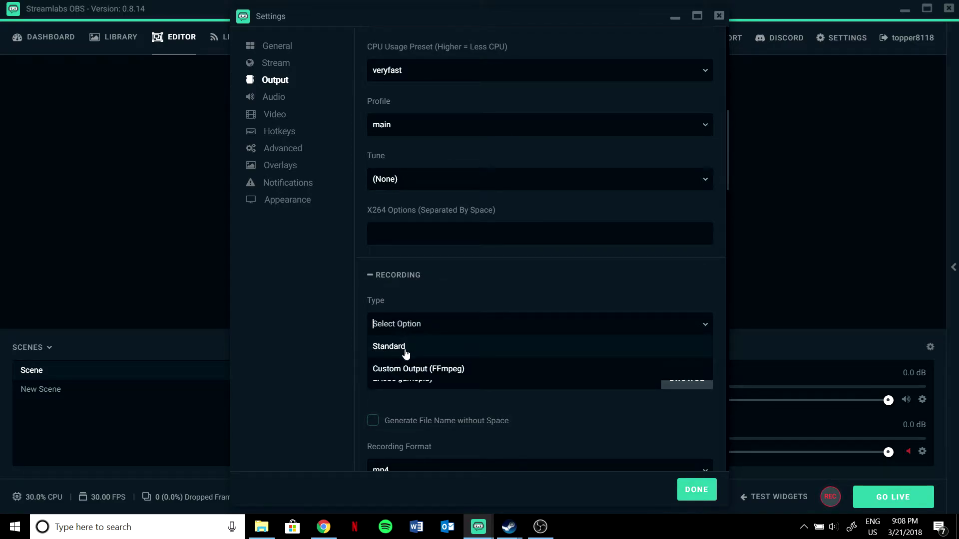
{"action": "left_click", "coordinate": [435, 346]}
{"action": "scroll", "coordinate": [442, 336], "scroll_direction": "down", "scroll_amount": 3}
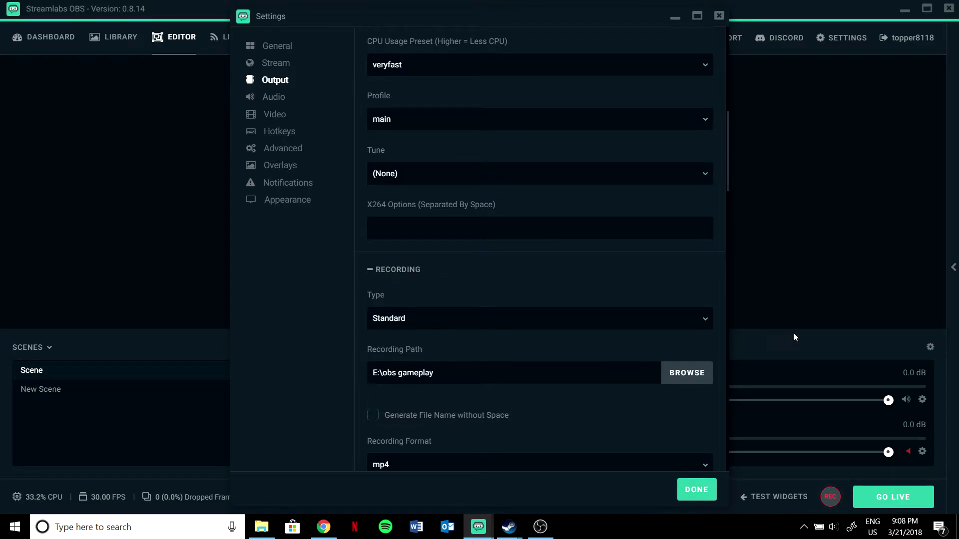
{"action": "scroll", "coordinate": [410, 340], "scroll_direction": "down", "scroll_amount": 2}
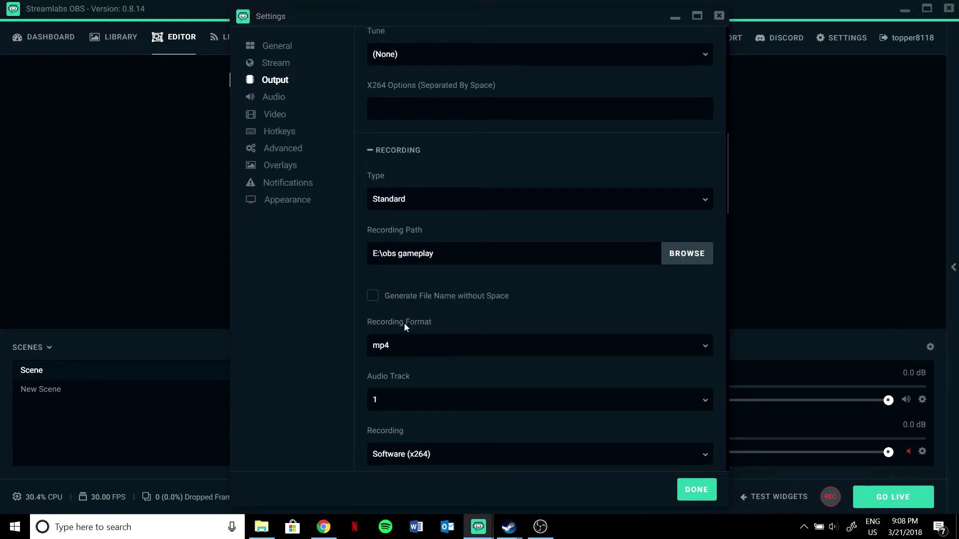
{"action": "scroll", "coordinate": [361, 355], "scroll_direction": "down", "scroll_amount": 2}
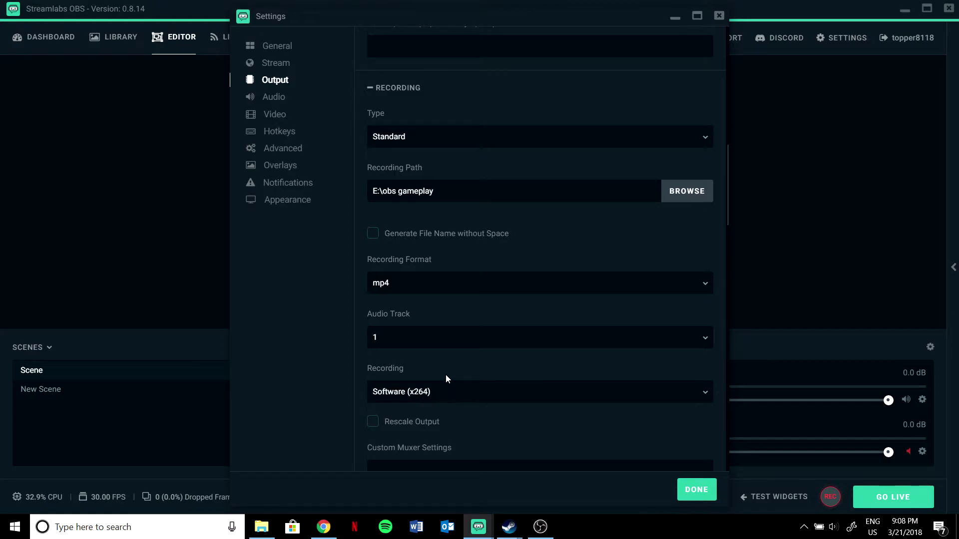
{"action": "scroll", "coordinate": [435, 370], "scroll_direction": "down", "scroll_amount": 2}
{"action": "scroll", "coordinate": [435, 372], "scroll_direction": "down", "scroll_amount": 4}
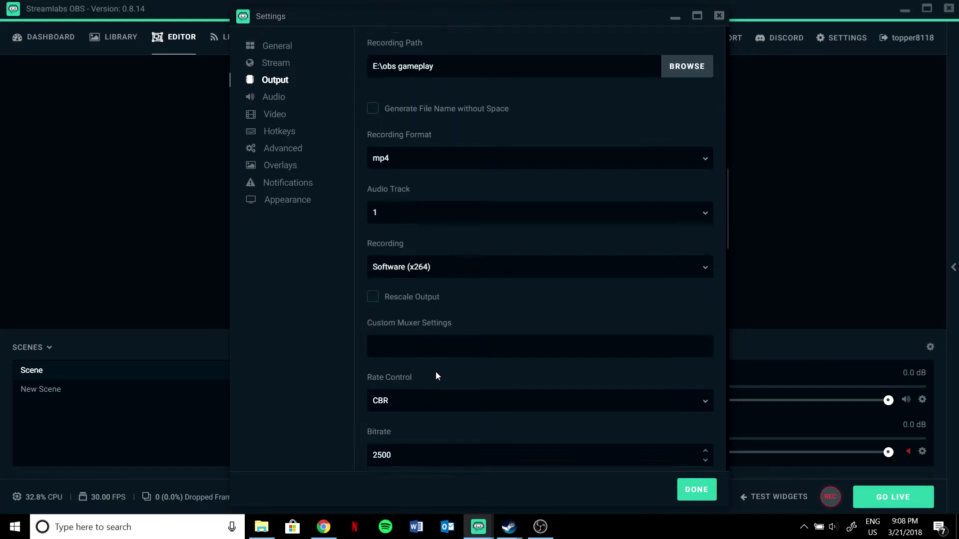
{"action": "scroll", "coordinate": [442, 262], "scroll_direction": "down", "scroll_amount": 2}
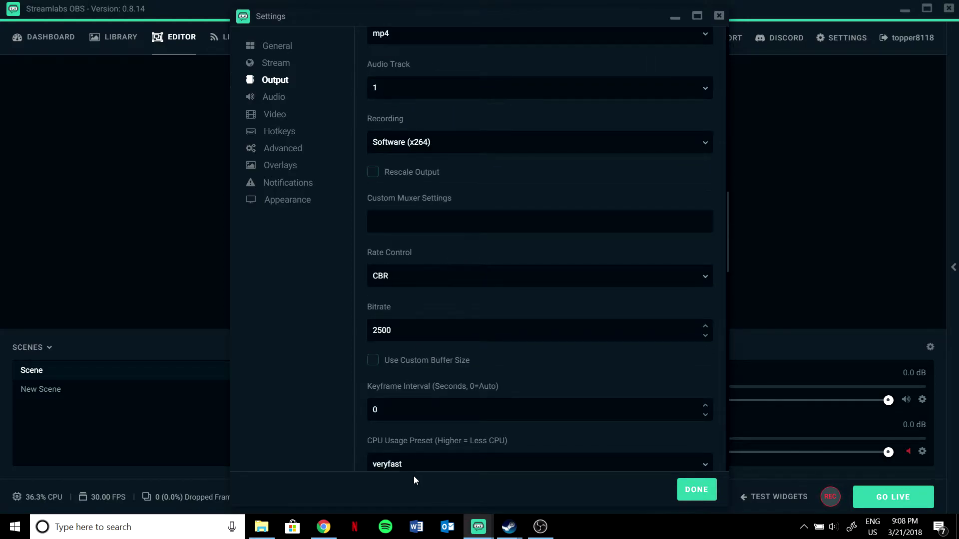
{"action": "scroll", "coordinate": [396, 355], "scroll_direction": "down", "scroll_amount": 4}
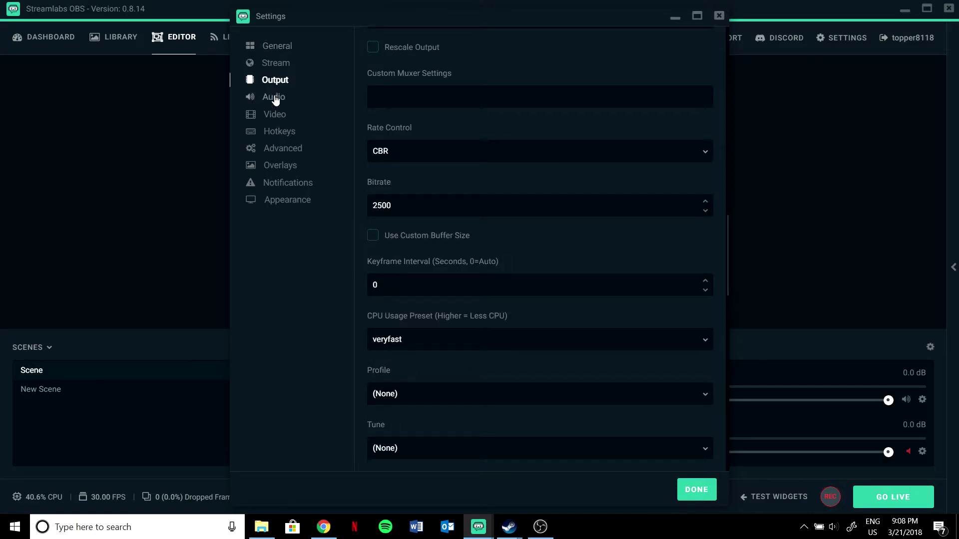
Set desktop audio to Speakers / Headphones (Realtek Audio) and Mic/Auxiliary 1 to Microphone (Realtek Audio).
{"action": "left_click", "coordinate": [274, 96]}
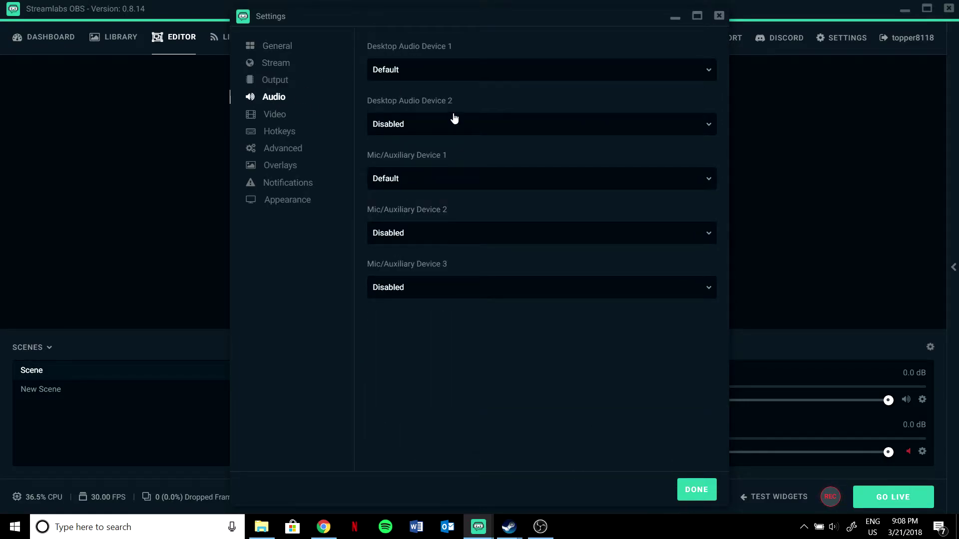
{"action": "left_click", "coordinate": [463, 75]}
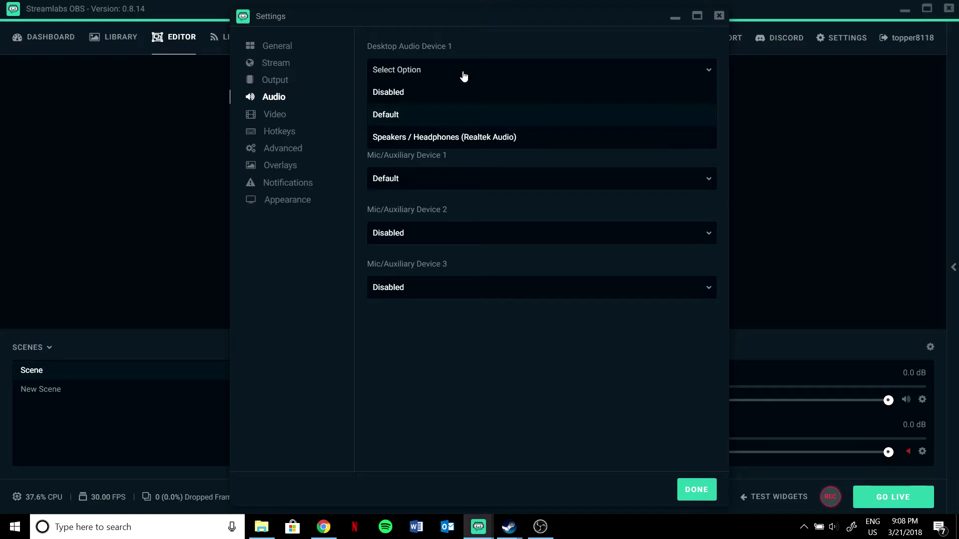
{"action": "left_click", "coordinate": [450, 140]}
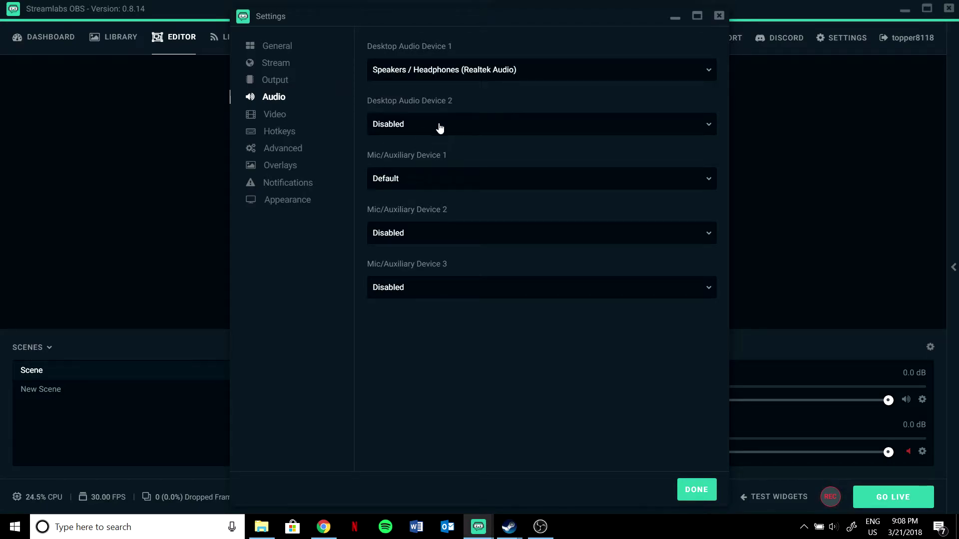
{"action": "left_click", "coordinate": [425, 178]}
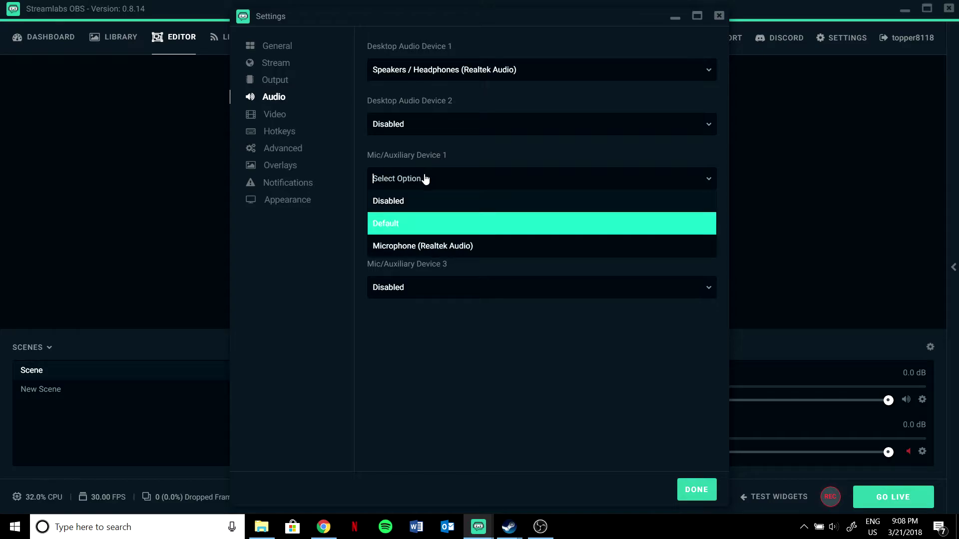
{"action": "left_click", "coordinate": [437, 247]}
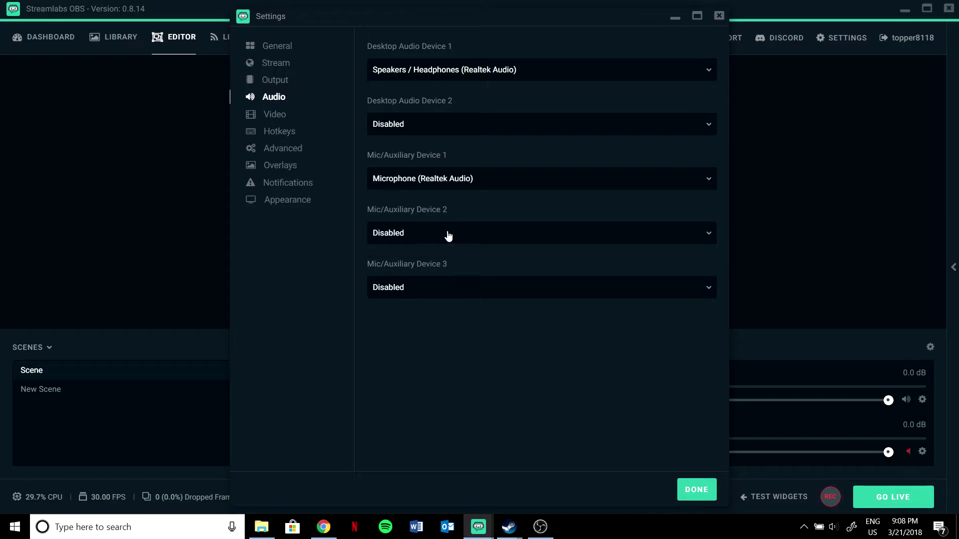
{"action": "left_click", "coordinate": [281, 112]}
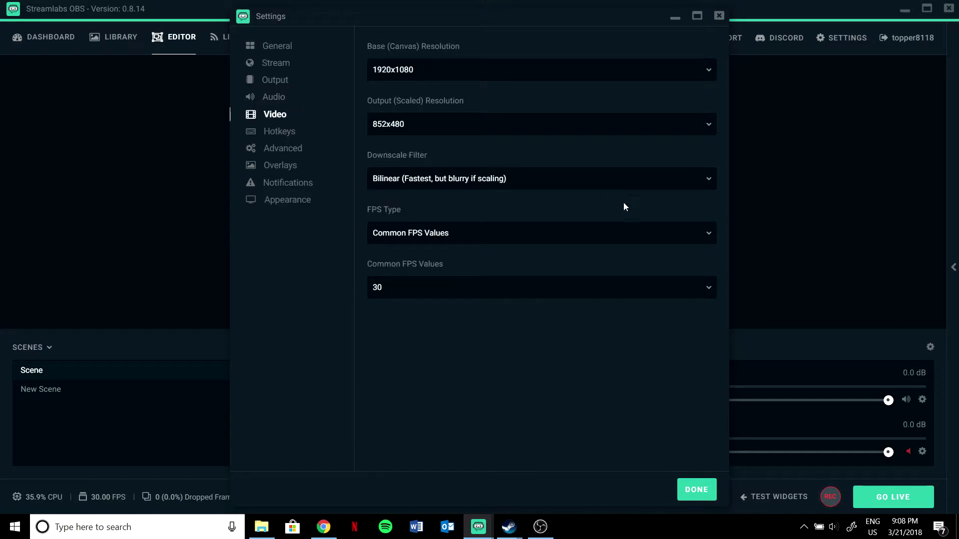
Try 1920x1080 and 1280x720 output resolutions, then set the output back to 852x480.
{"action": "left_click", "coordinate": [698, 131]}
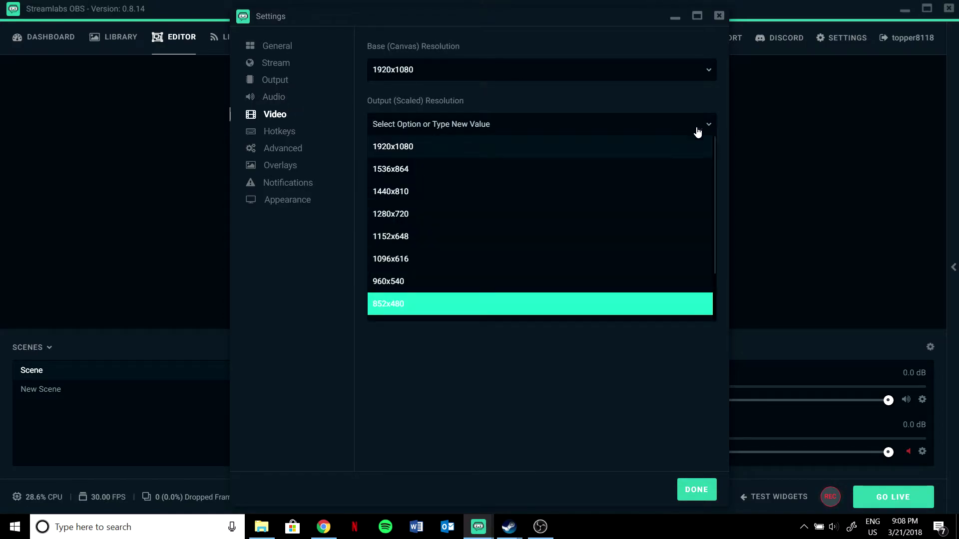
{"action": "left_click", "coordinate": [400, 422]}
{"action": "left_click", "coordinate": [418, 133]}
{"action": "left_click", "coordinate": [419, 148]}
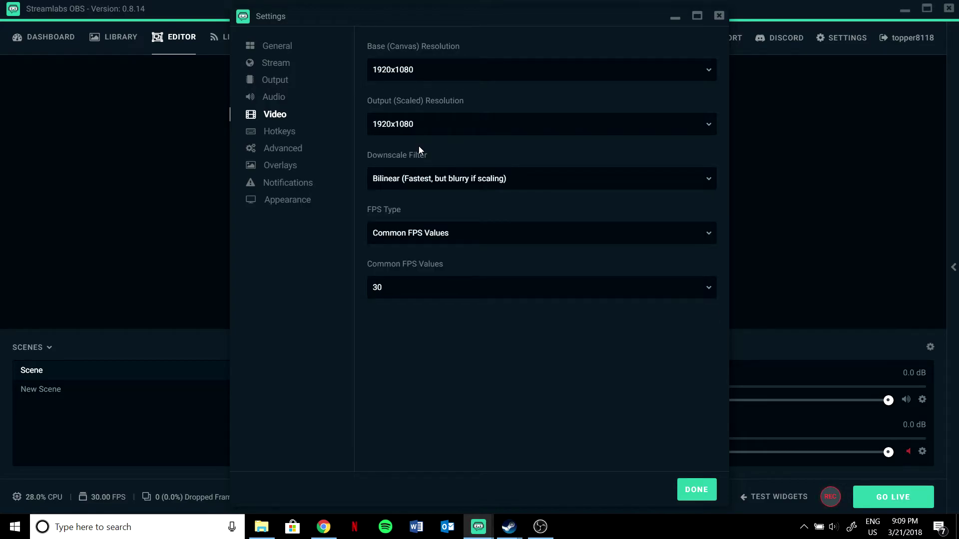
{"action": "left_click", "coordinate": [501, 121]}
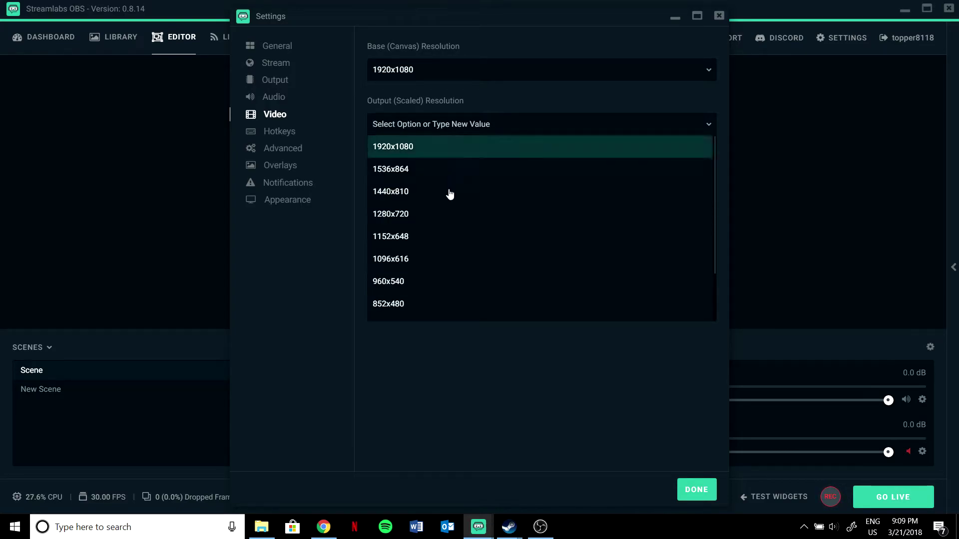
{"action": "left_click", "coordinate": [412, 215]}
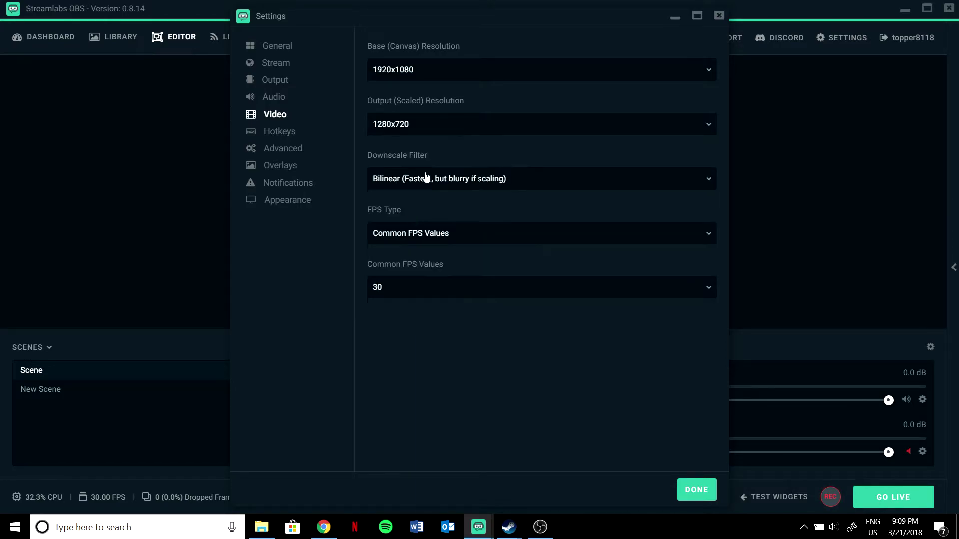
{"action": "left_click", "coordinate": [440, 133]}
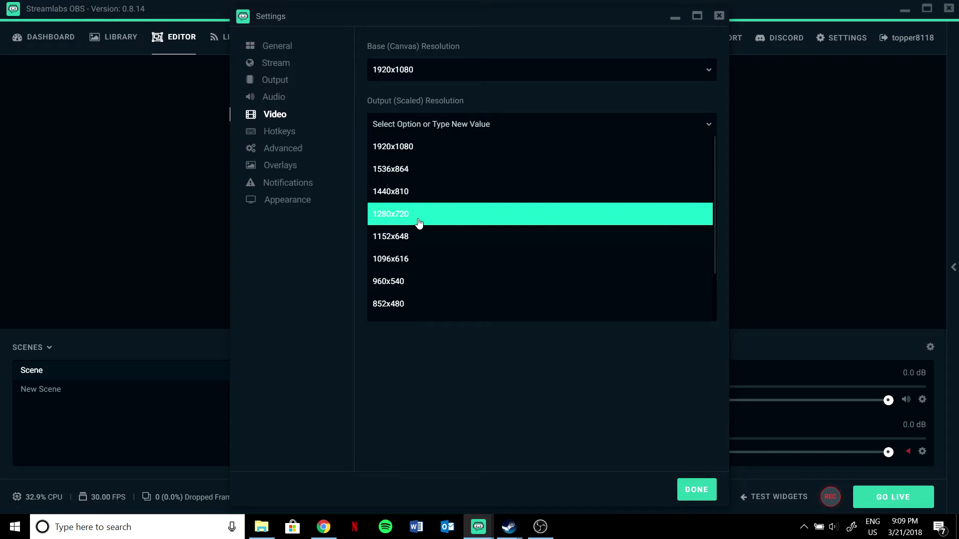
{"action": "left_click", "coordinate": [404, 305]}
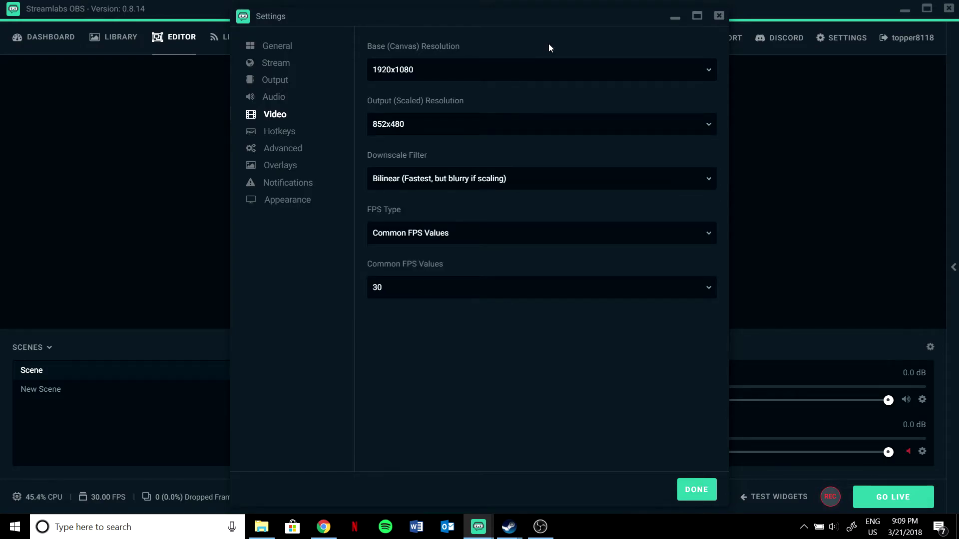
Confirm the 1920x1080 base resolution, then minimize all windows and open the desktop's context menu.
{"action": "left_click", "coordinate": [519, 75]}
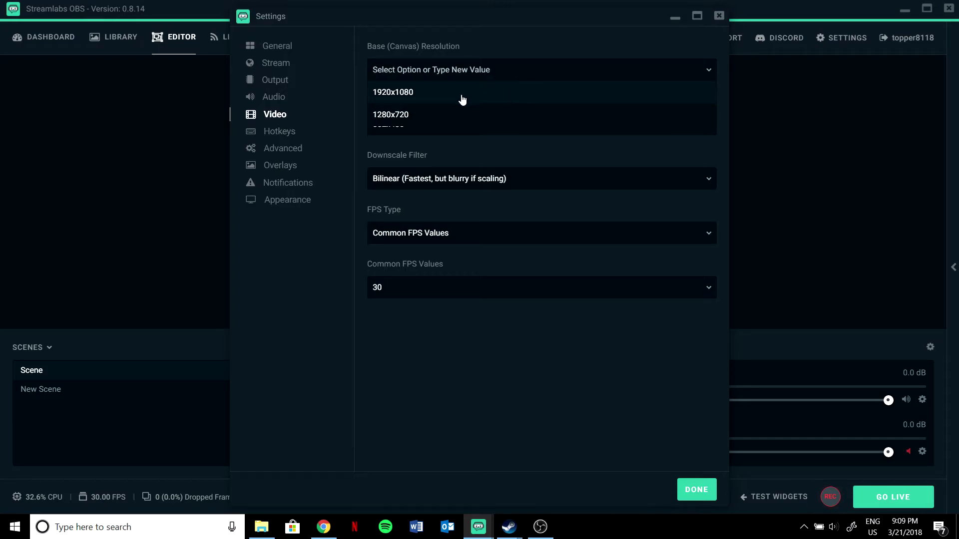
{"action": "left_click", "coordinate": [514, 47]}
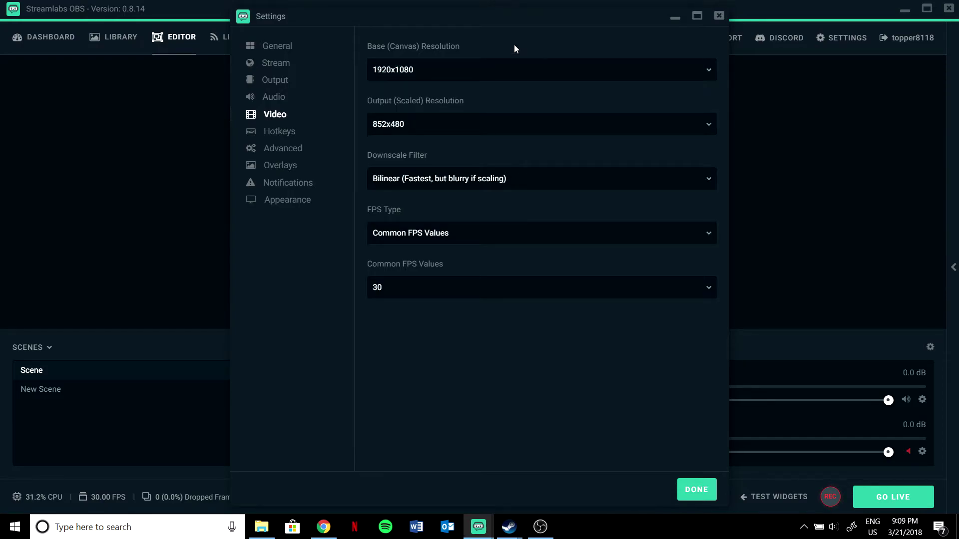
{"action": "right_click", "coordinate": [649, 524]}
{"action": "left_click", "coordinate": [698, 439]}
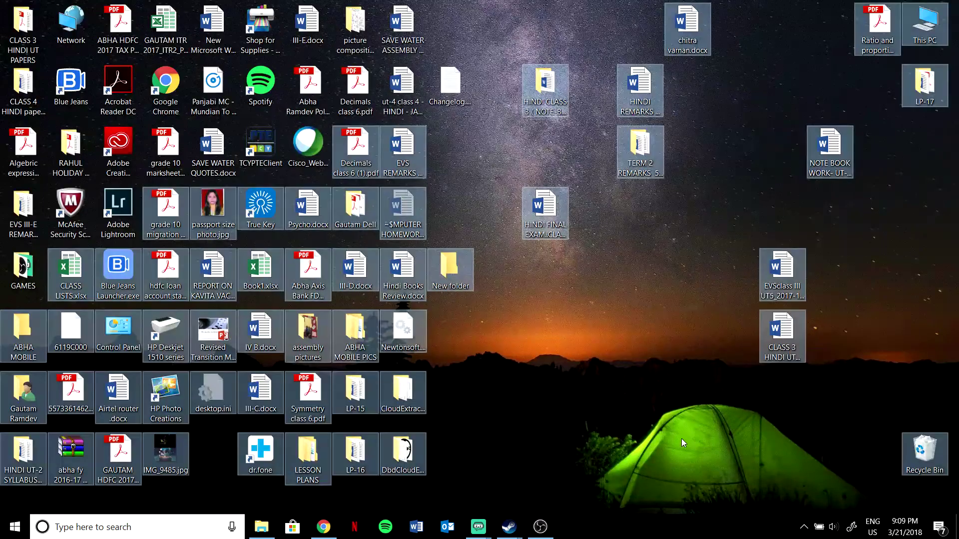
{"action": "right_click", "coordinate": [631, 386]}
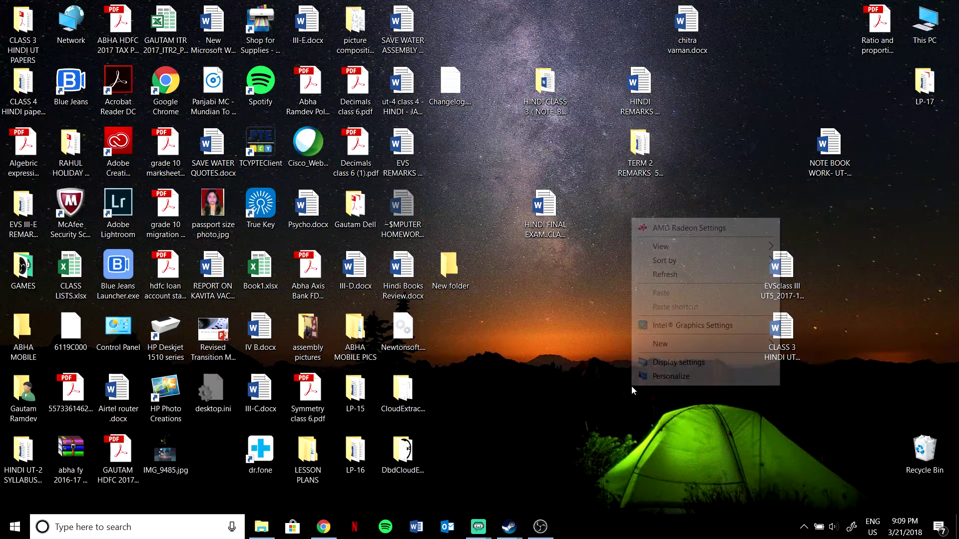
Check in Windows Display settings that the screen resolution is 1920 × 1080.
{"action": "left_click", "coordinate": [654, 369]}
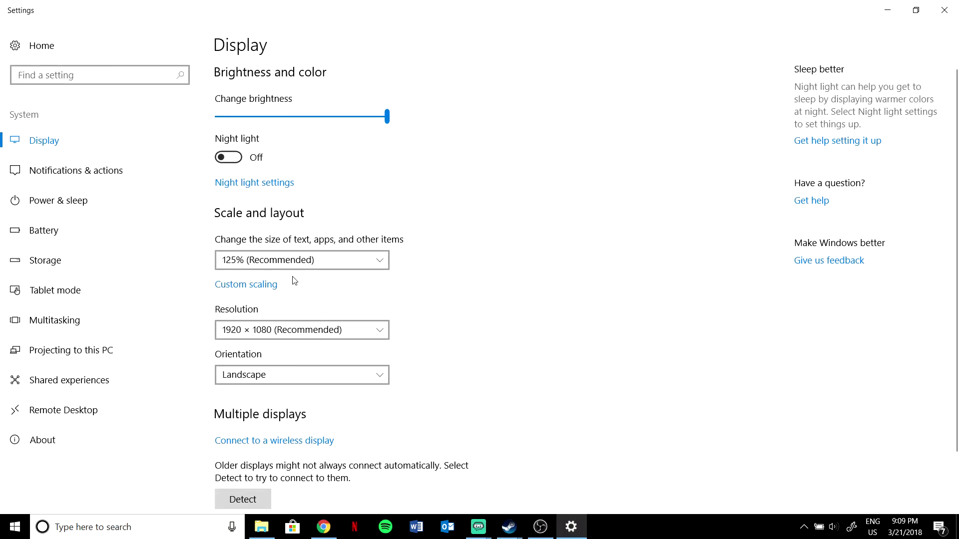
{"action": "left_click", "coordinate": [262, 330]}
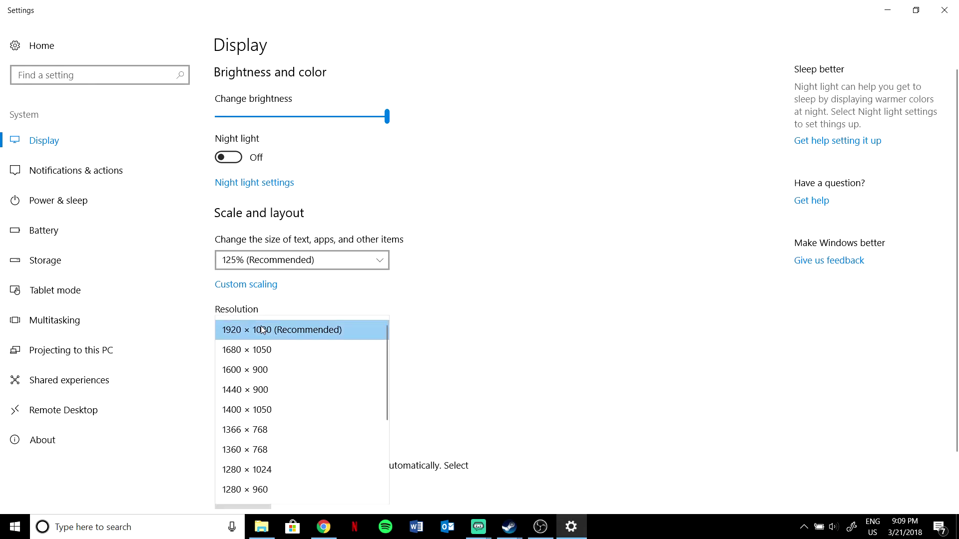
{"action": "left_click", "coordinate": [301, 306]}
Bring the Streamlabs Settings window back to the front and go through Hotkeys to the Advanced page.
{"action": "left_click", "coordinate": [541, 527]}
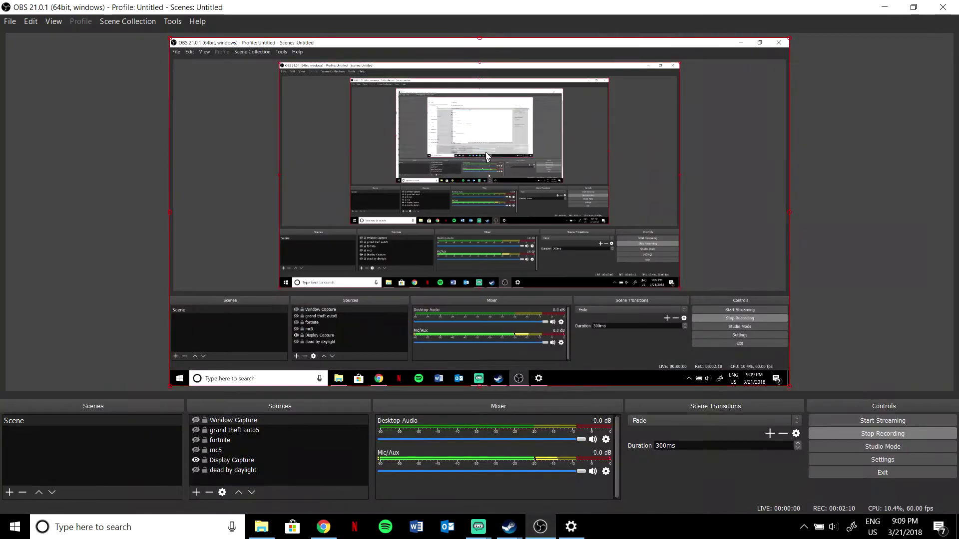
{"action": "mouse_move", "coordinate": [478, 525]}
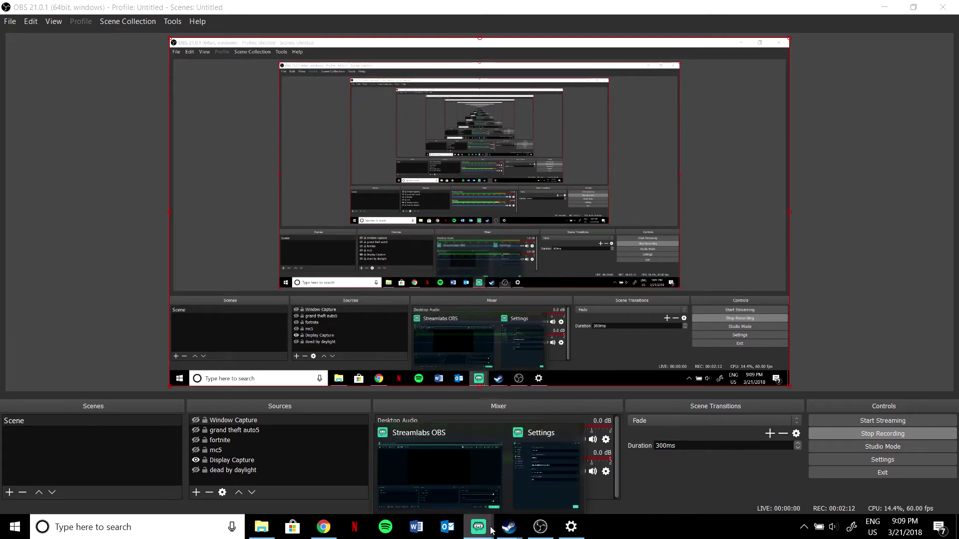
{"action": "left_click", "coordinate": [554, 453]}
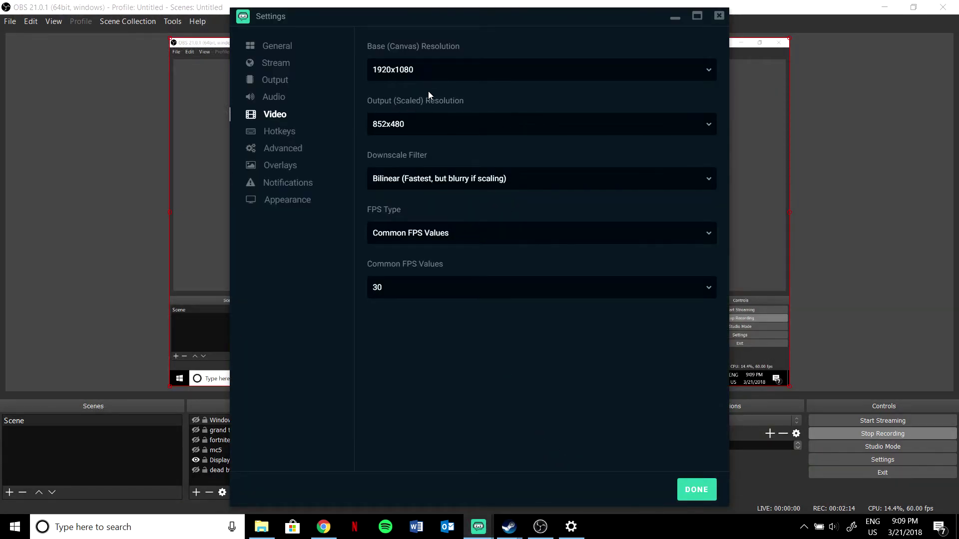
{"action": "mouse_move", "coordinate": [478, 526]}
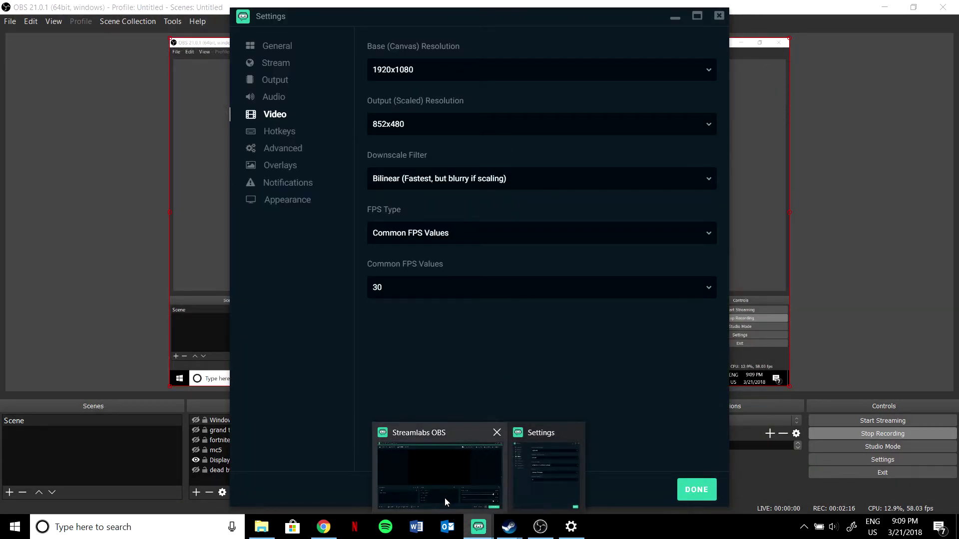
{"action": "left_click", "coordinate": [445, 499]}
{"action": "left_click", "coordinate": [533, 463]}
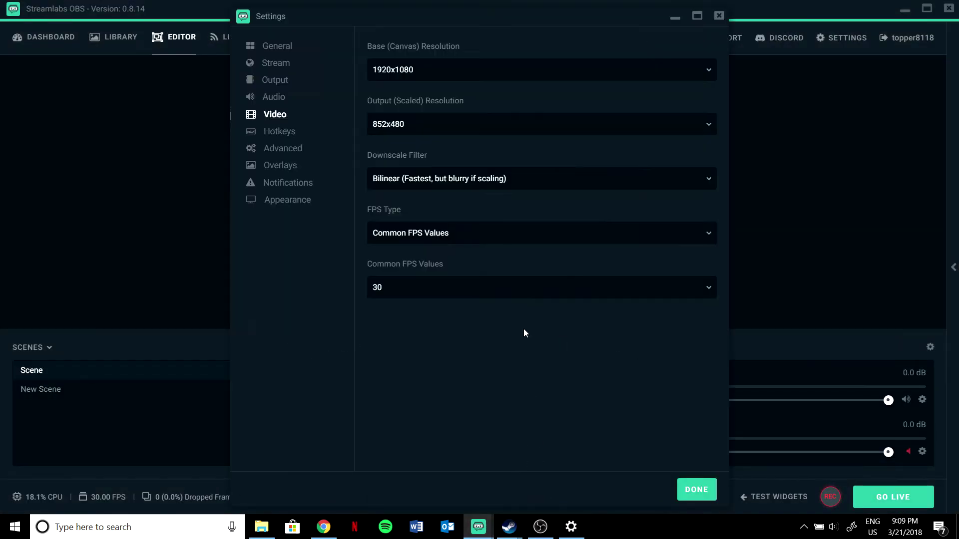
{"action": "left_click", "coordinate": [278, 136]}
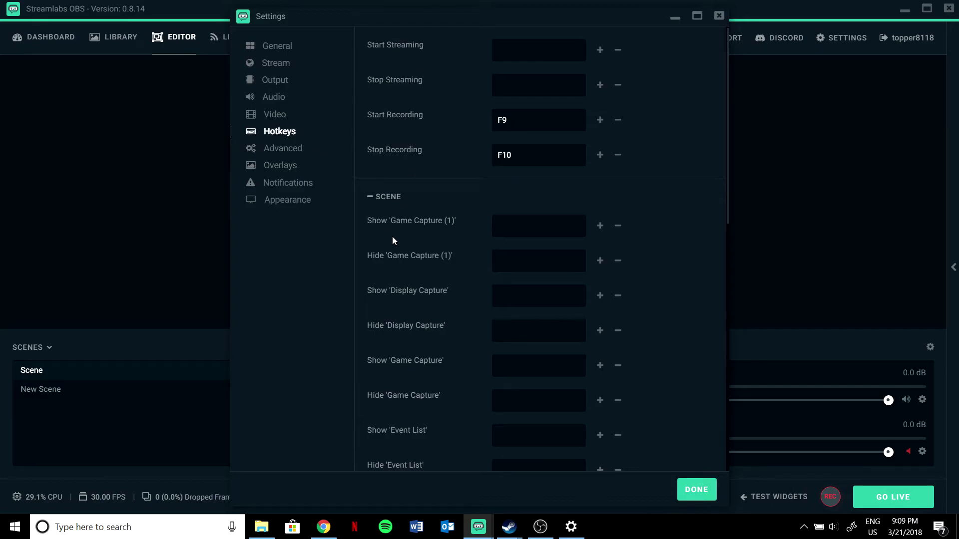
{"action": "left_click", "coordinate": [283, 149]}
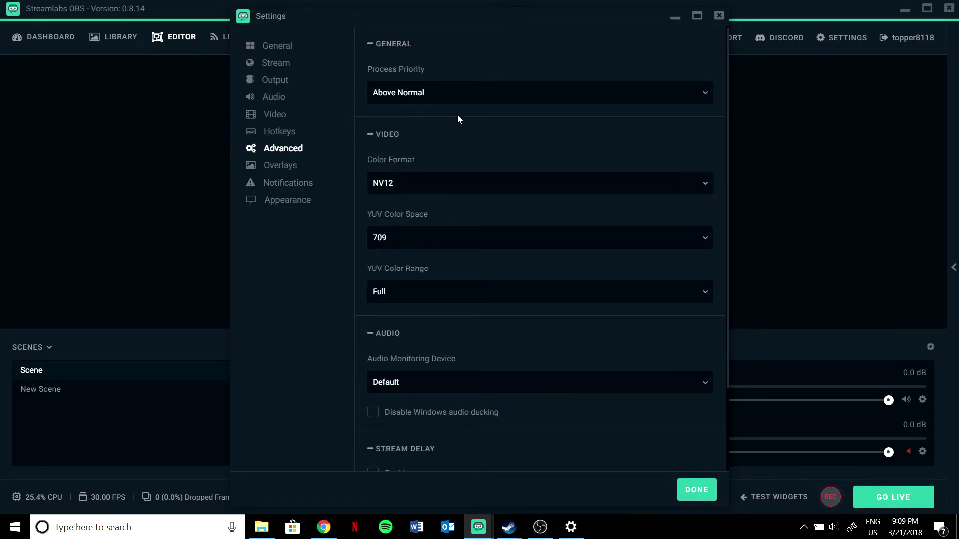
Set Process Priority to Above Normal, keeping NV12 color format and 709 YUV color space.
{"action": "left_click", "coordinate": [410, 90]}
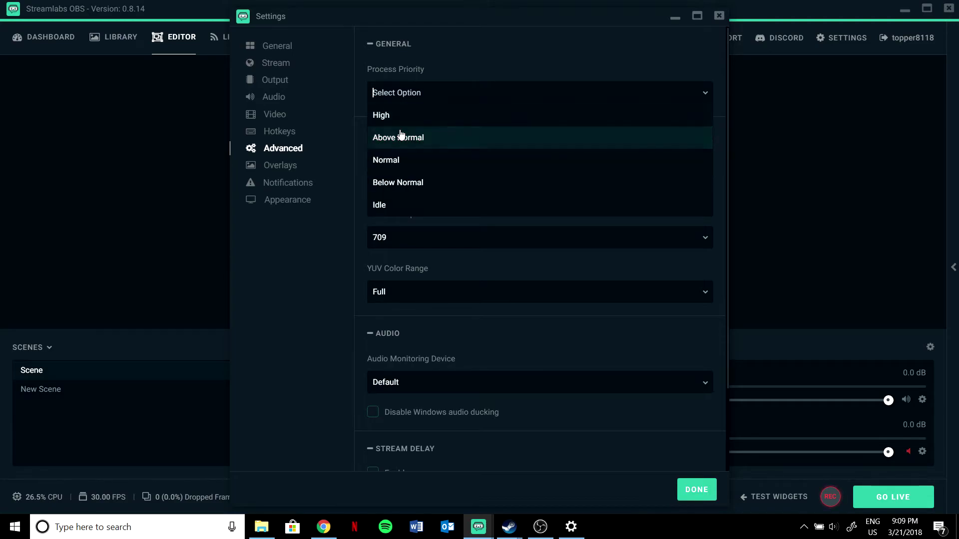
{"action": "left_click", "coordinate": [392, 140]}
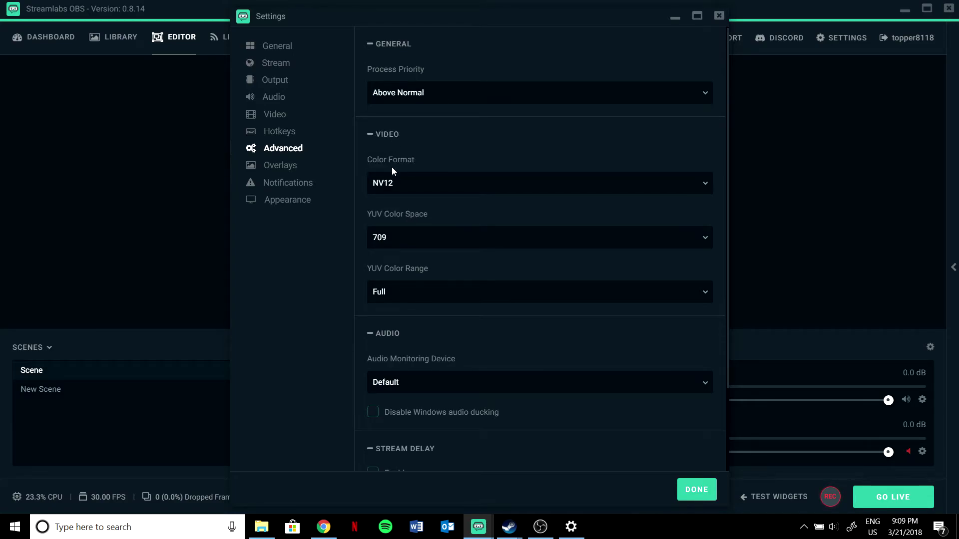
{"action": "left_click", "coordinate": [395, 185]}
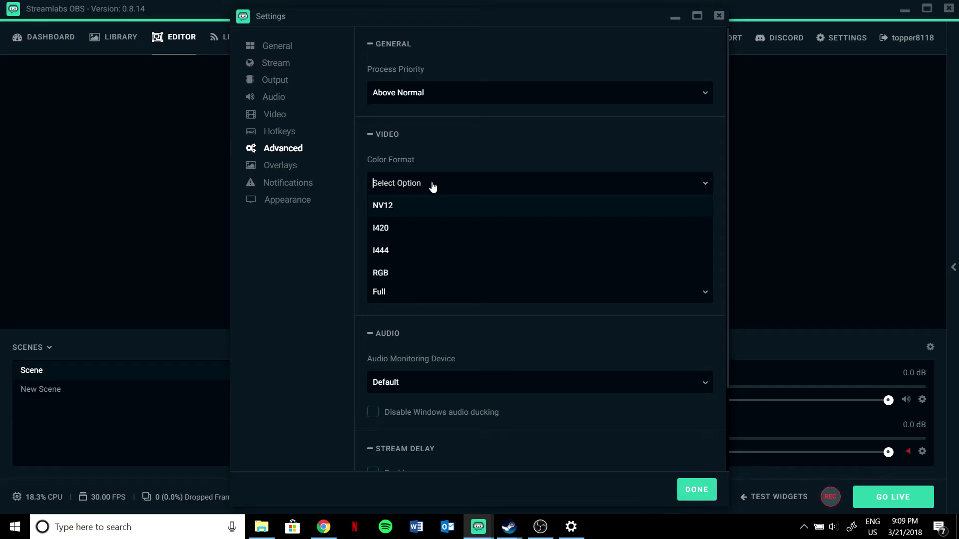
{"action": "left_click", "coordinate": [522, 139]}
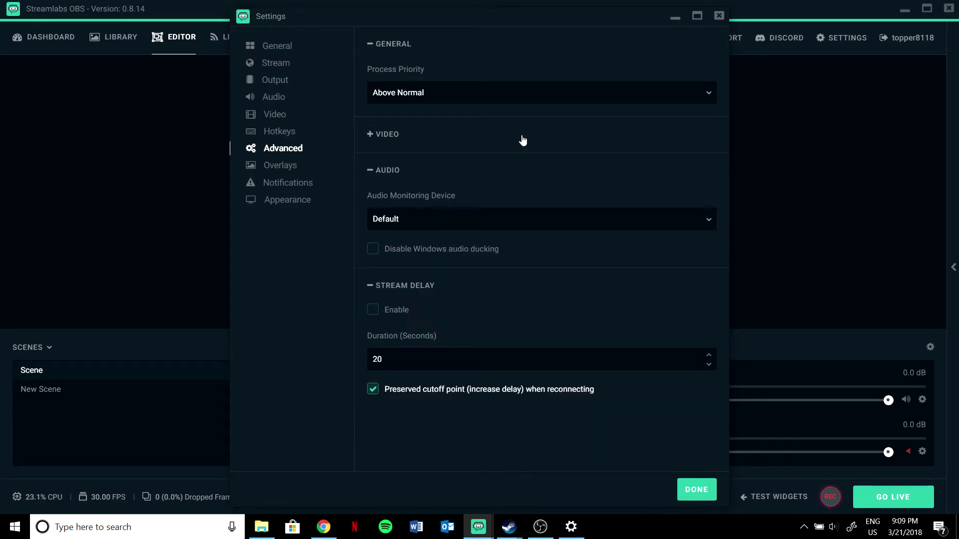
{"action": "left_click", "coordinate": [400, 137]}
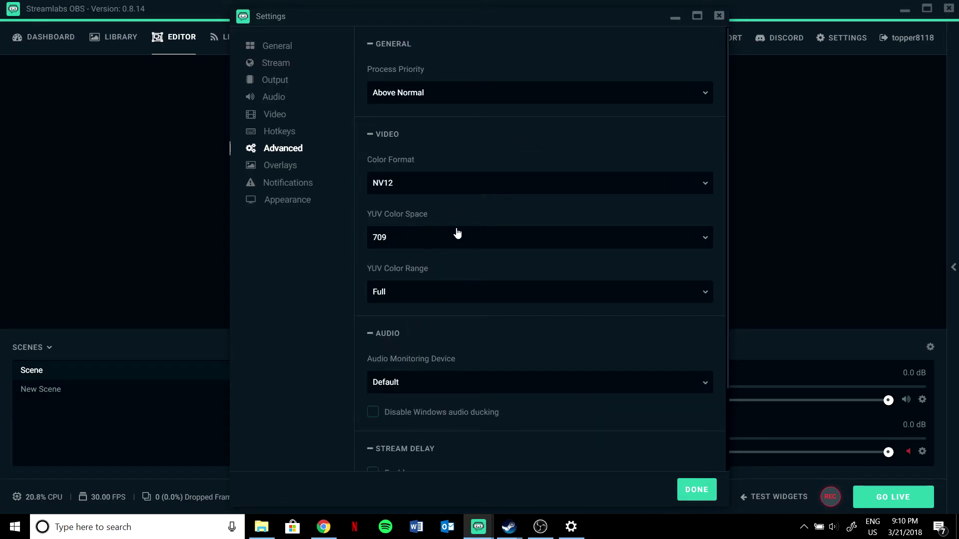
{"action": "left_click", "coordinate": [438, 238]}
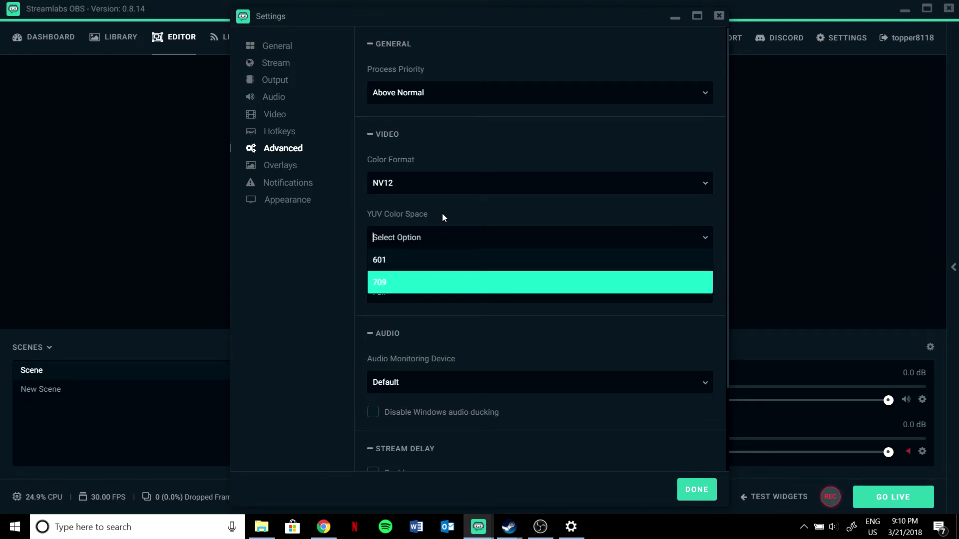
{"action": "key", "text": "Return"}
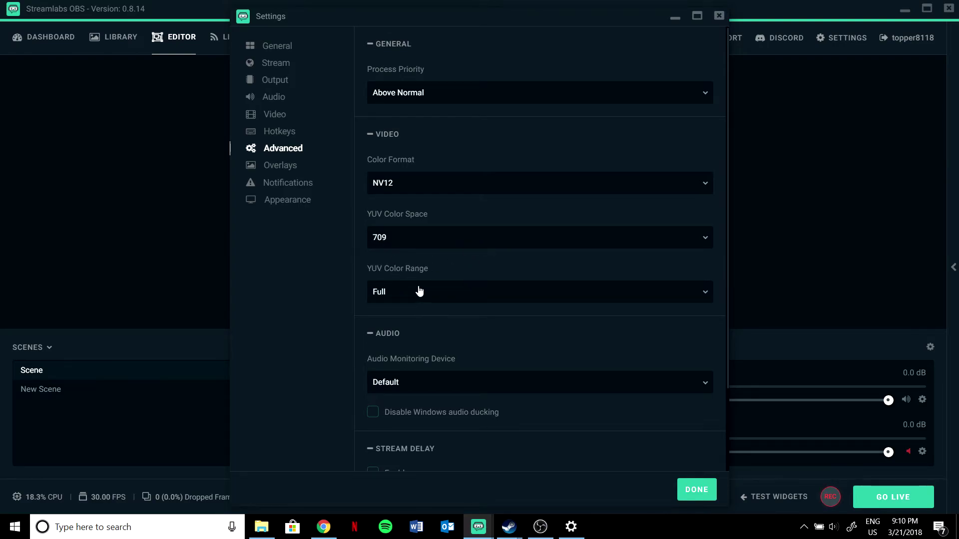
{"action": "scroll", "coordinate": [389, 300], "scroll_direction": "down", "scroll_amount": 2}
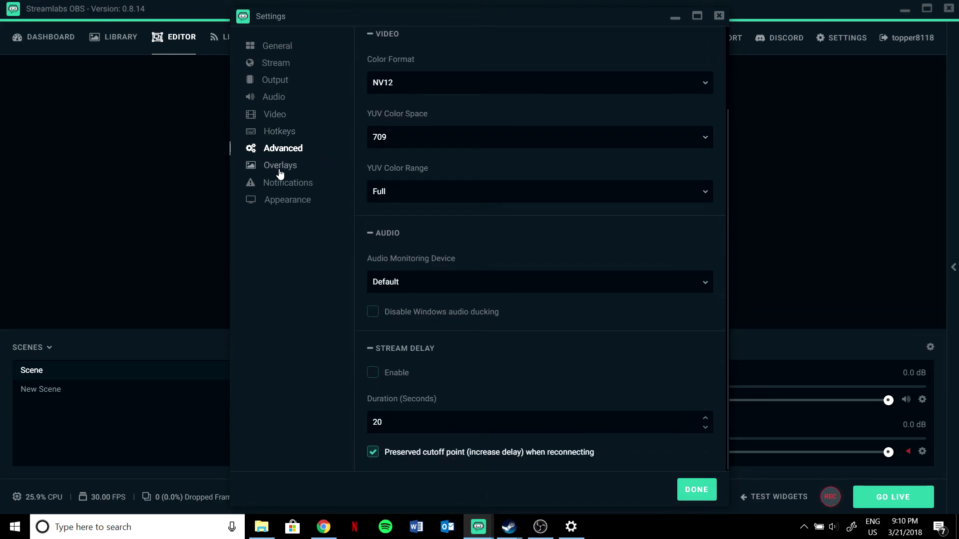
On the Video page, keep Common FPS Values at 30.
{"action": "left_click", "coordinate": [275, 116]}
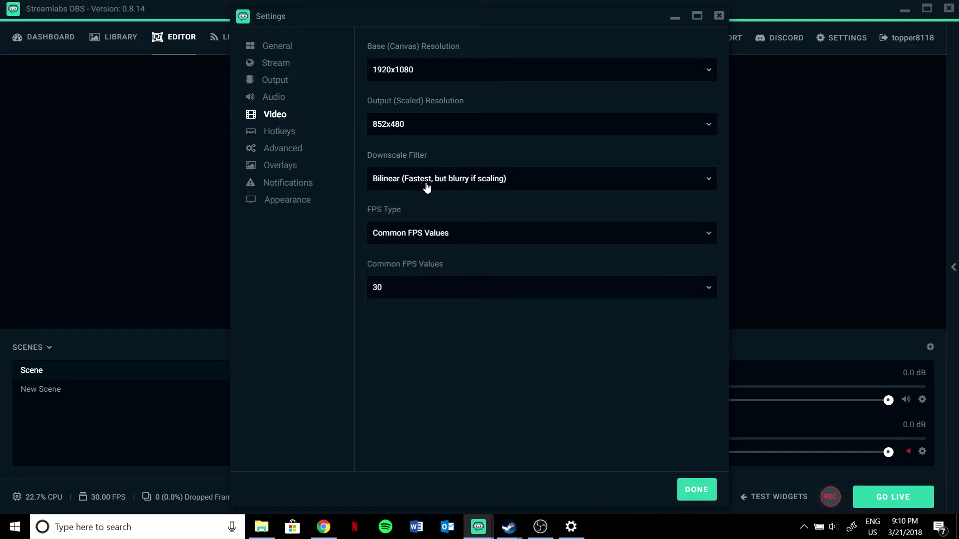
{"action": "left_click", "coordinate": [456, 293]}
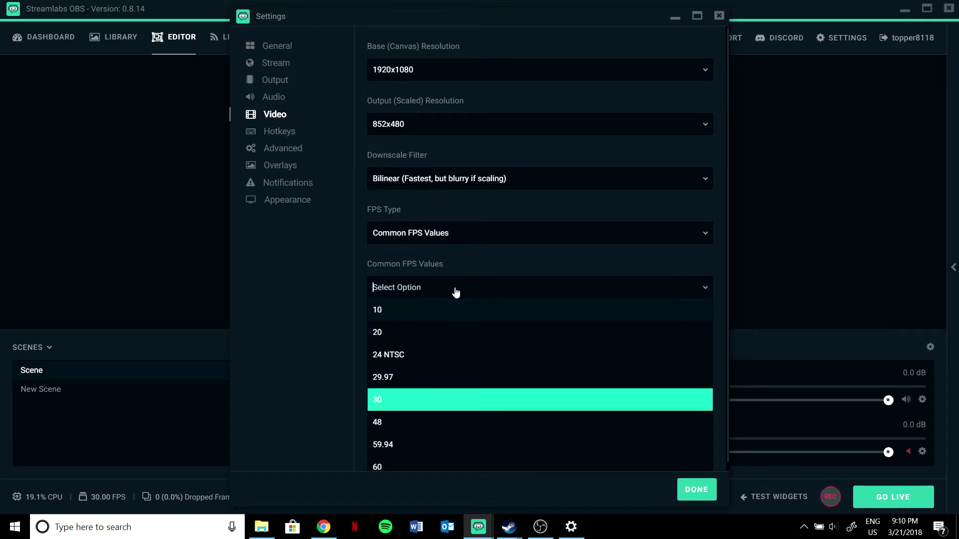
{"action": "left_click", "coordinate": [340, 307]}
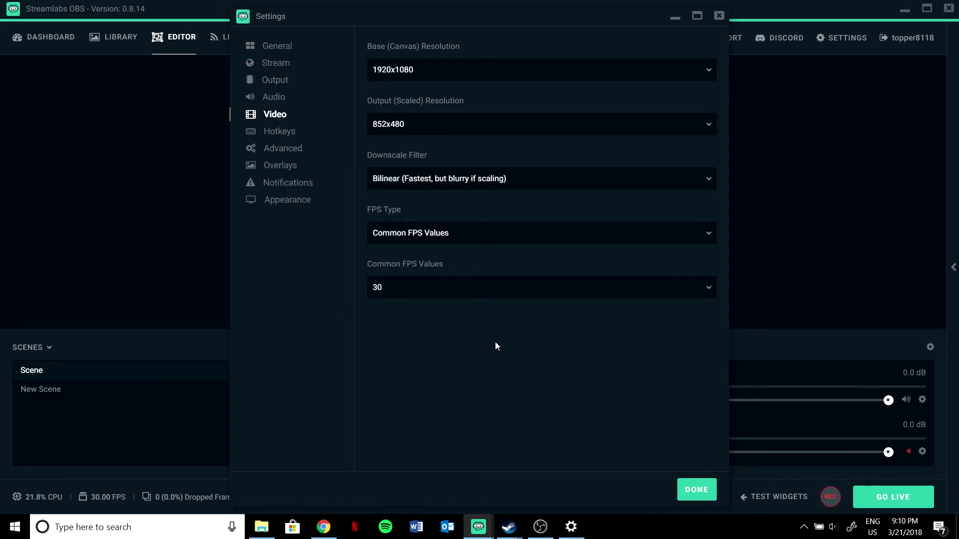
{"action": "left_click", "coordinate": [496, 298]}
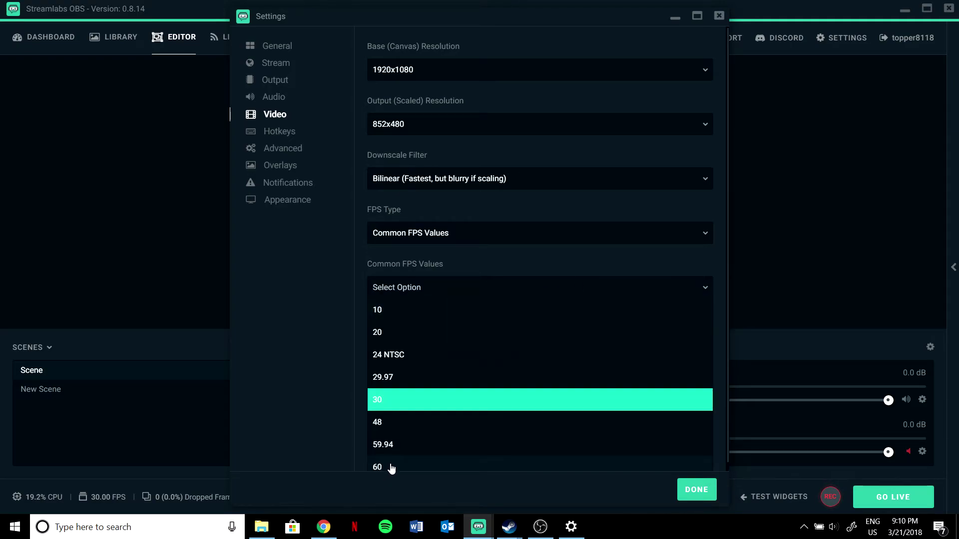
{"action": "left_click", "coordinate": [398, 400]}
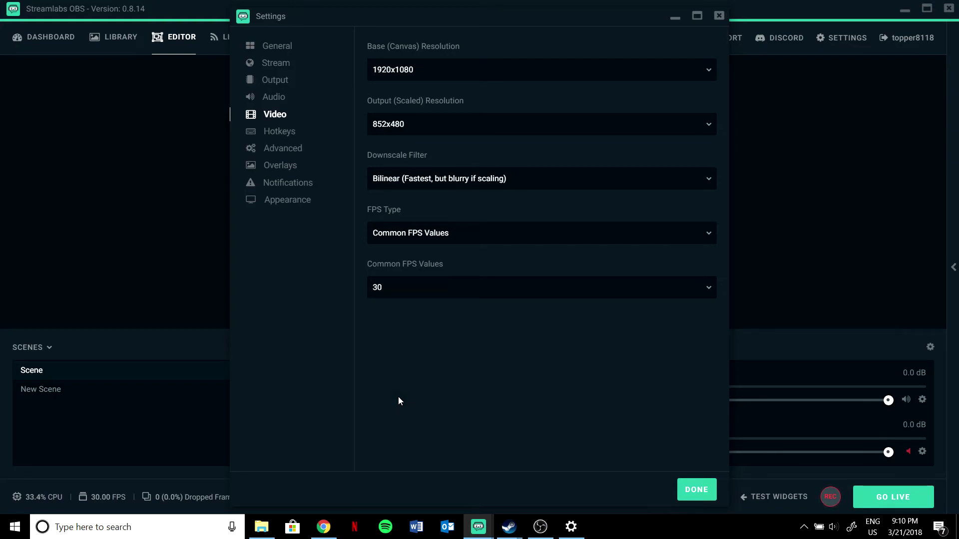
Try the Lanczos downscale filter, then switch it back to Bilinear.
{"action": "left_click", "coordinate": [521, 178]}
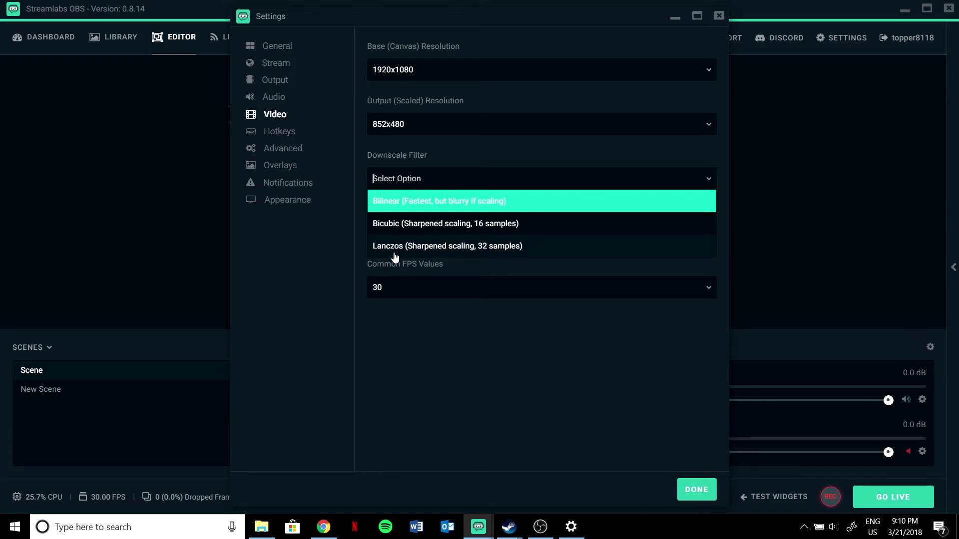
{"action": "left_click", "coordinate": [498, 246]}
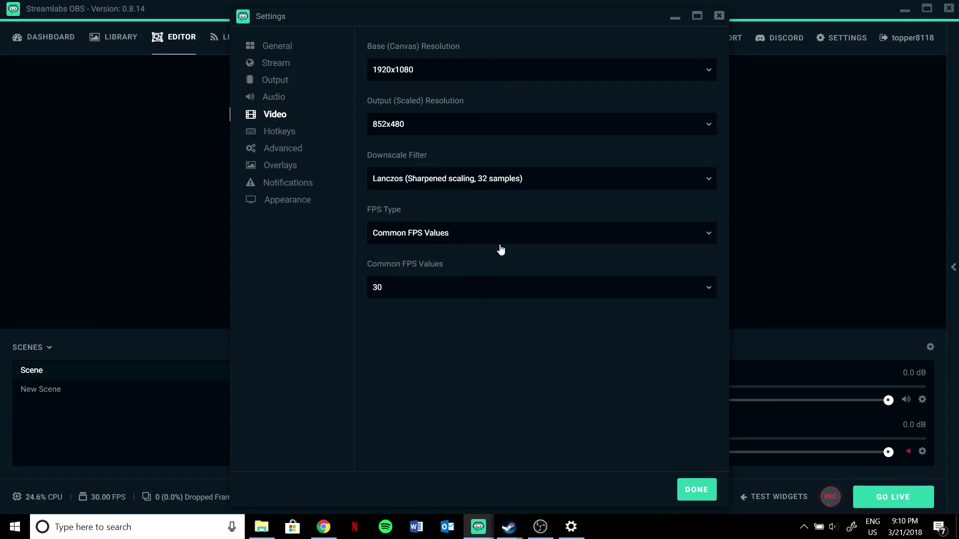
{"action": "left_click", "coordinate": [528, 184]}
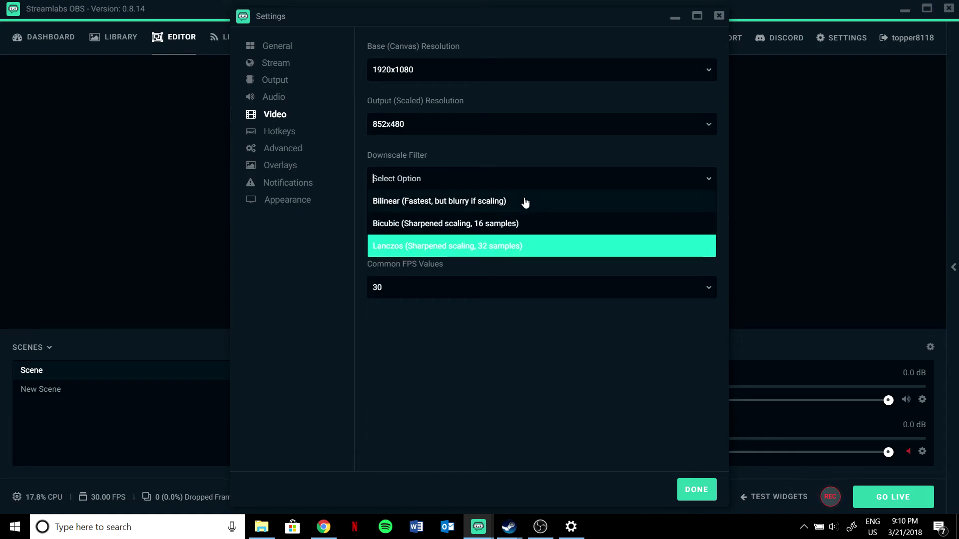
{"action": "left_click", "coordinate": [521, 201]}
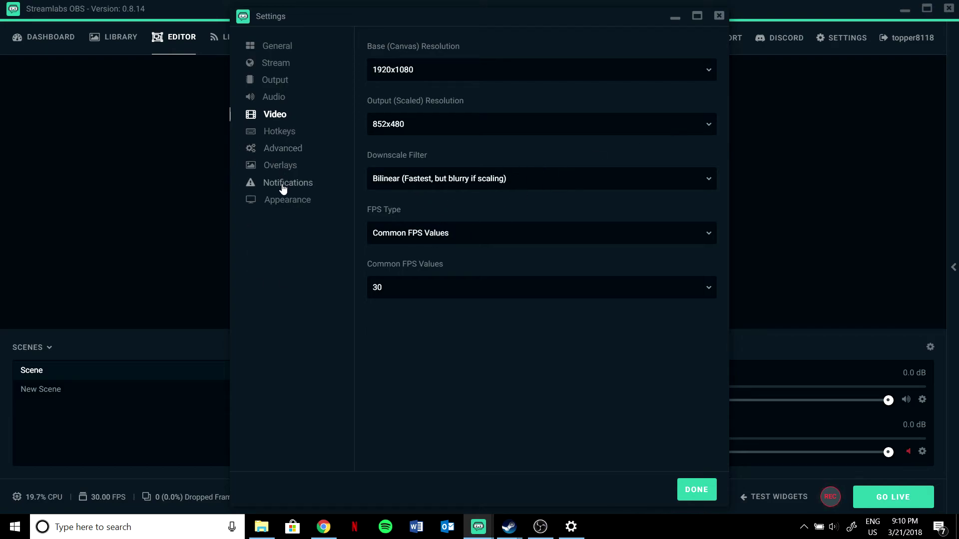
Browse the Appearance, Notifications and Overlays pages, then go back to Advanced.
{"action": "left_click", "coordinate": [286, 210]}
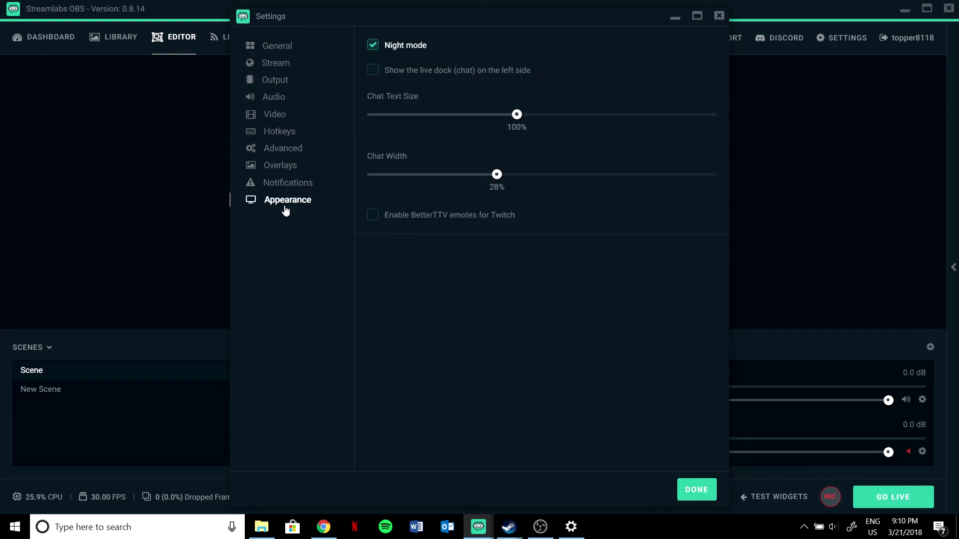
{"action": "left_click", "coordinate": [273, 183]}
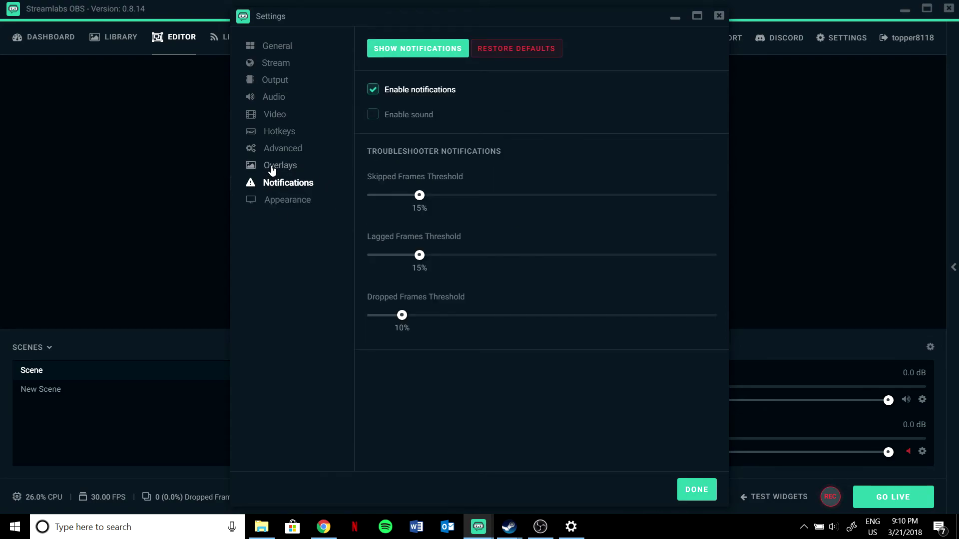
{"action": "left_click", "coordinate": [273, 170]}
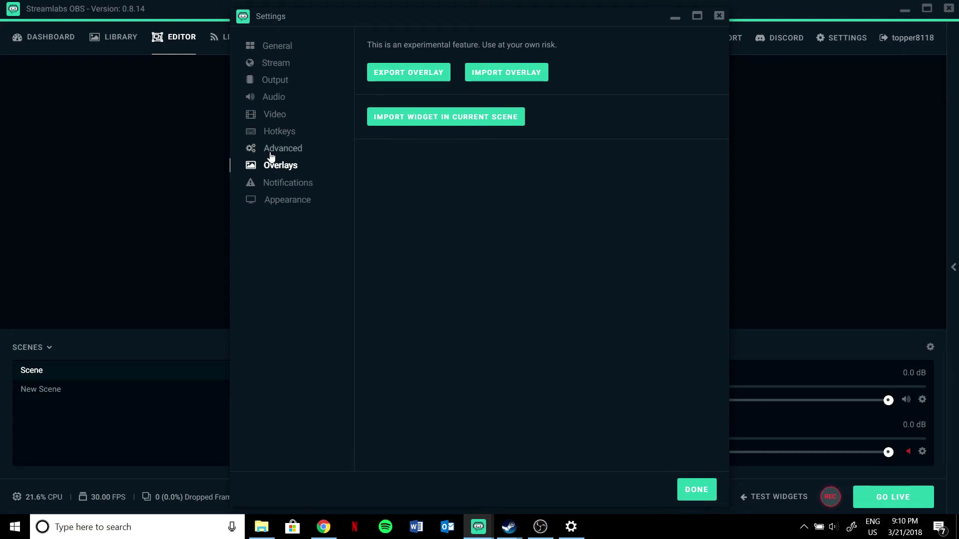
{"action": "left_click", "coordinate": [272, 155]}
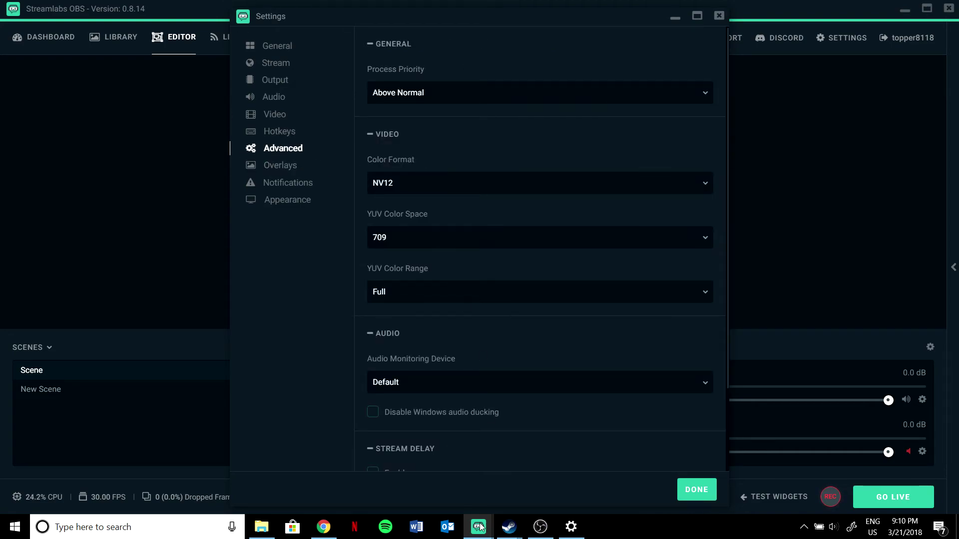
{"action": "scroll", "coordinate": [505, 206], "scroll_direction": "down", "scroll_amount": 1}
{"action": "scroll", "coordinate": [504, 206], "scroll_direction": "down", "scroll_amount": 2}
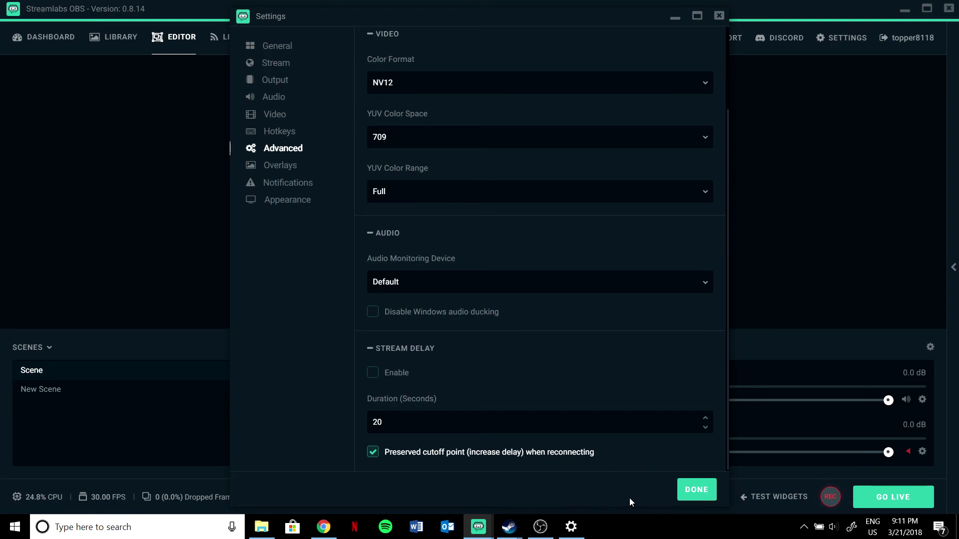
Close Settings with DONE to return to the editor's scenes, sources and mixer.
{"action": "left_click", "coordinate": [698, 490]}
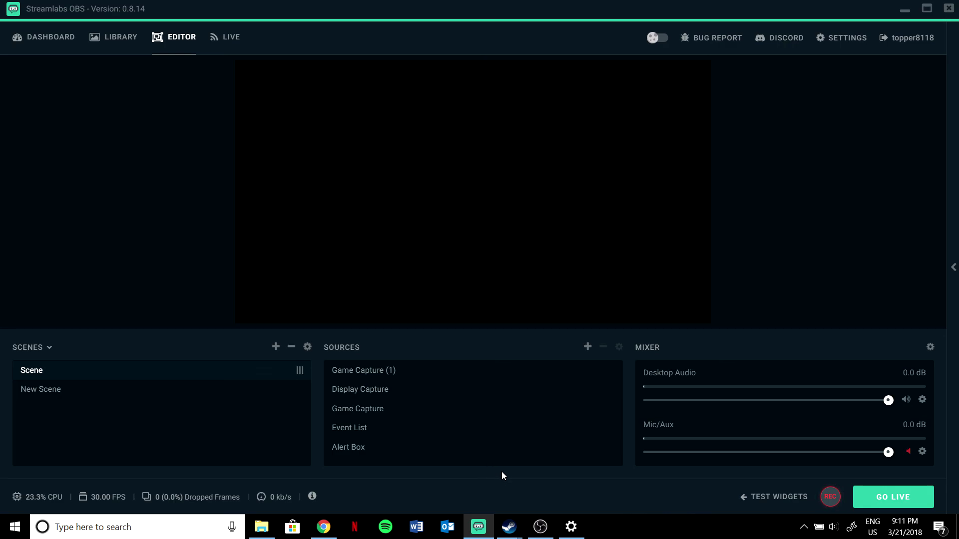
{"action": "mouse_move", "coordinate": [540, 527]}
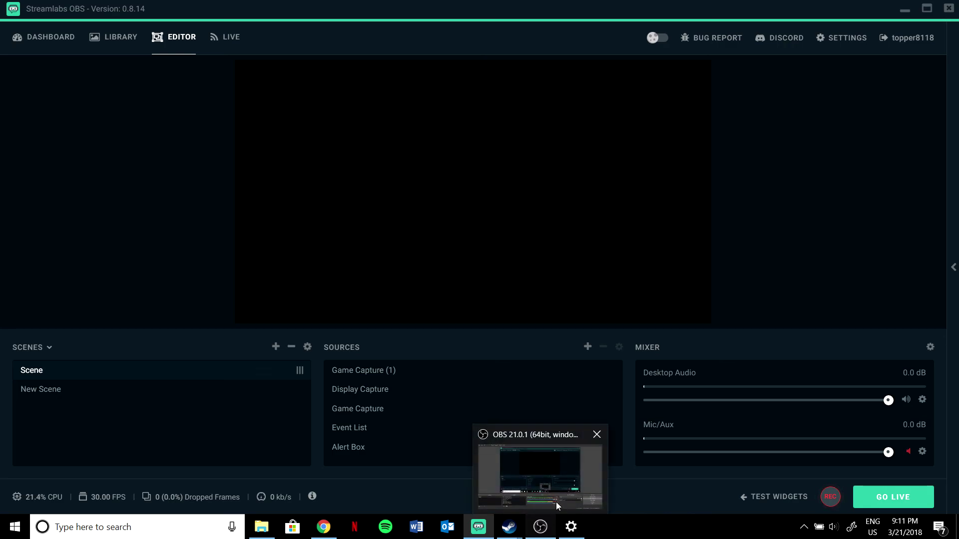